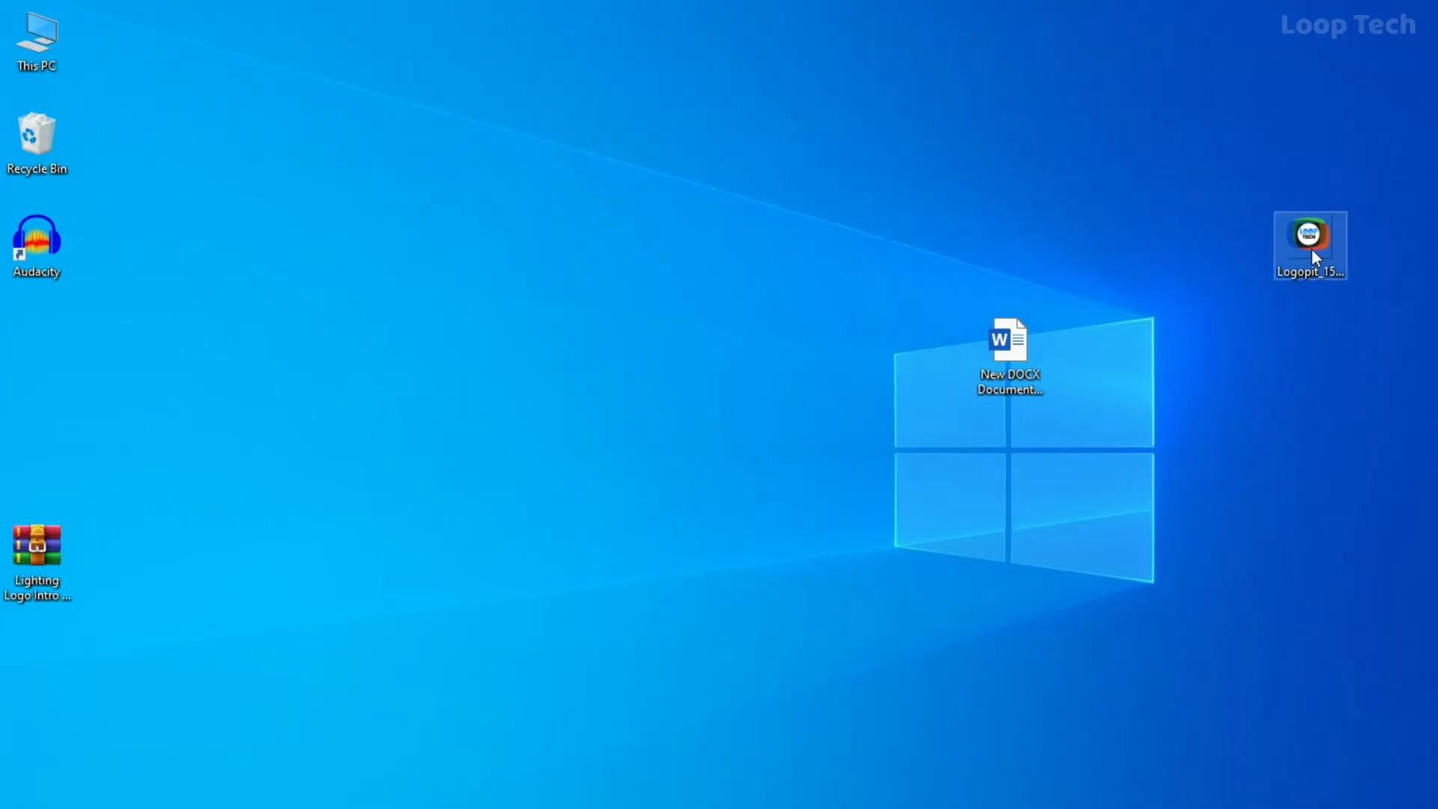
Reposition the Logopit PNG logo on the desktop and highlight the Intro Template line in the Word list
left_click_drag(1313, 251, 1166, 255)
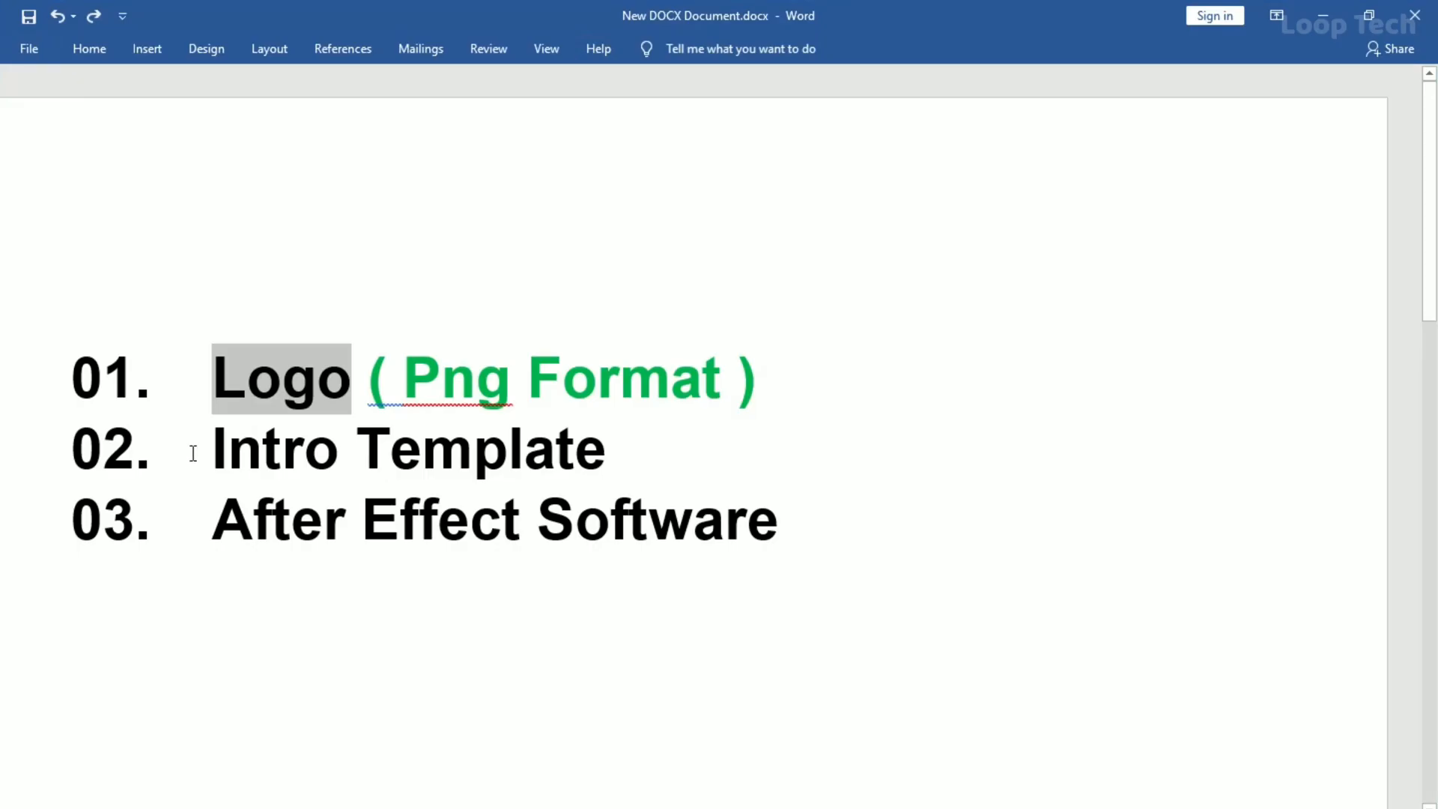
left_click_drag(187, 450, 608, 444)
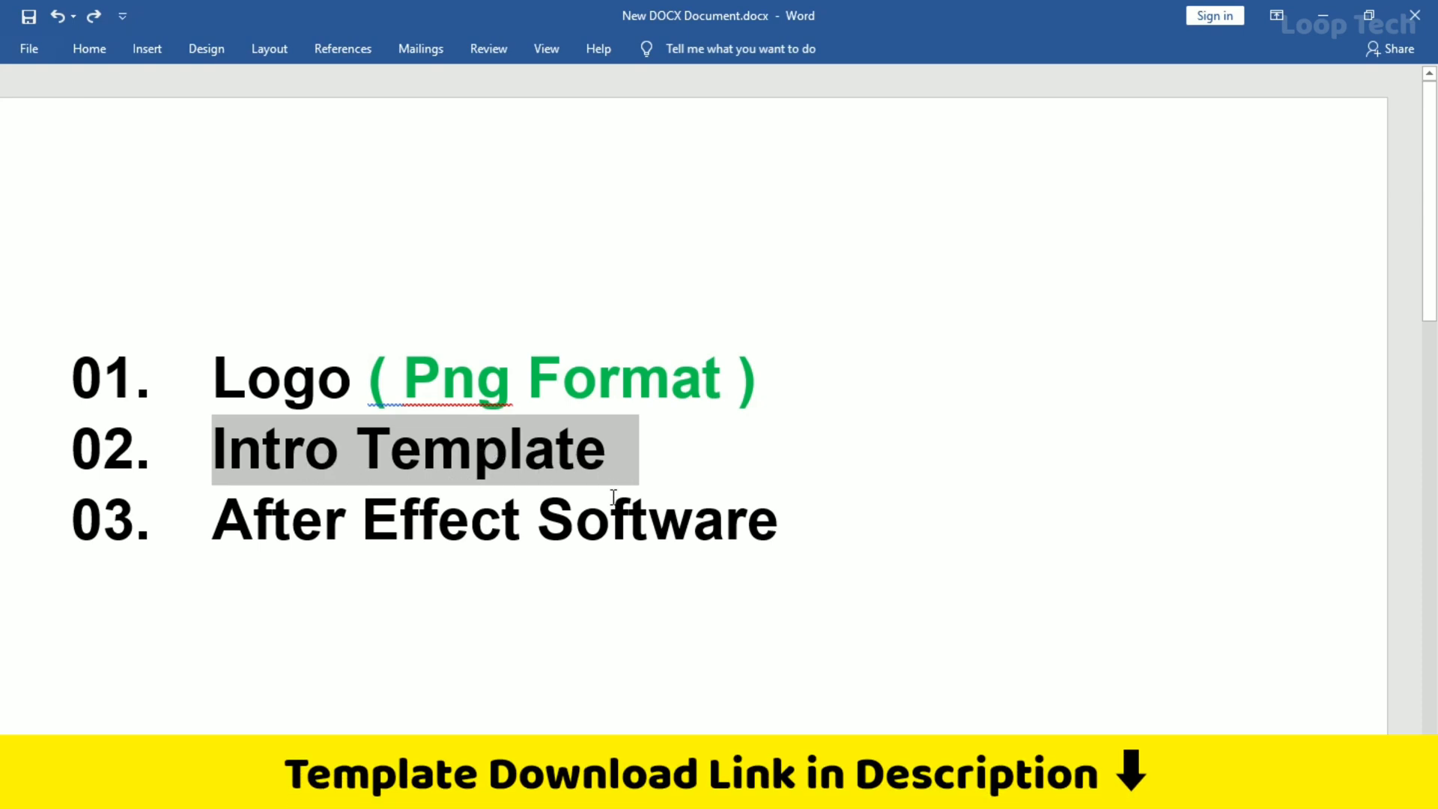
Switch to the MediaFire page and download the Lighting Logo Intro by LOOP TECH archive
key("alt+Tab")
double_click(1023, 180)
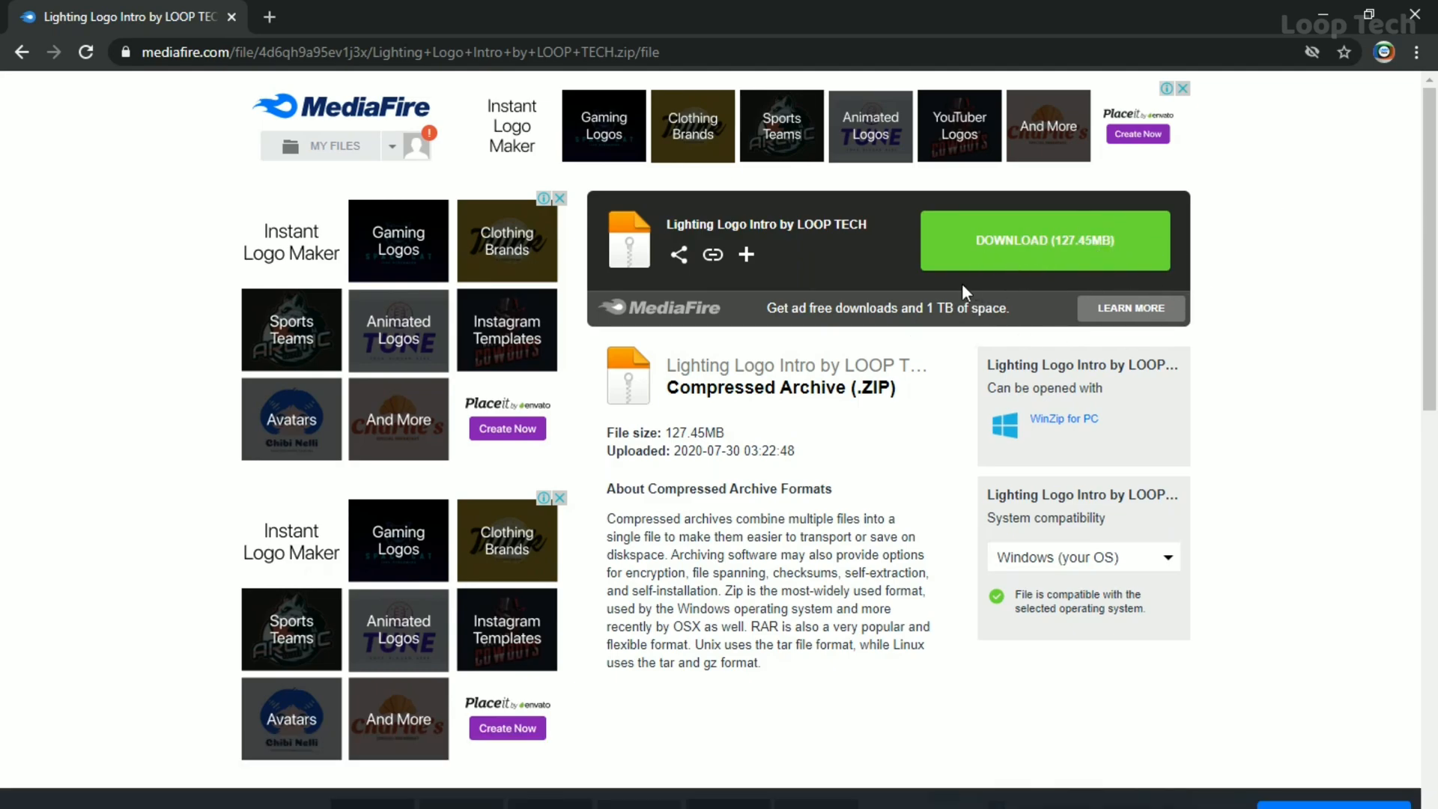
left_click(1128, 252)
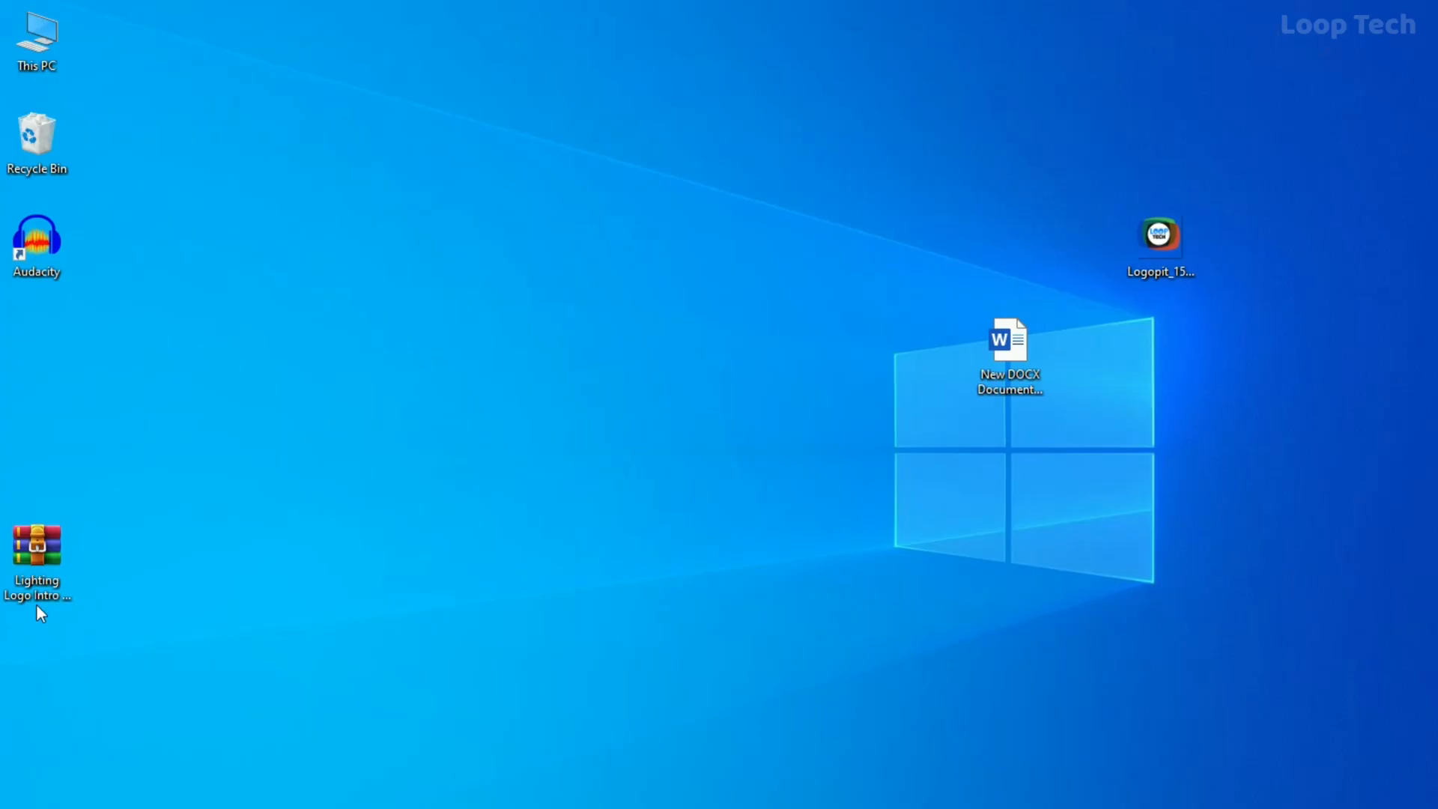
Move the Lighting Logo Intro archive away from the desktop's edge and highlight the After Effect Software line in the Word list
left_click_drag(37, 565, 433, 461)
left_click(511, 551)
left_click_drag(305, 405, 586, 603)
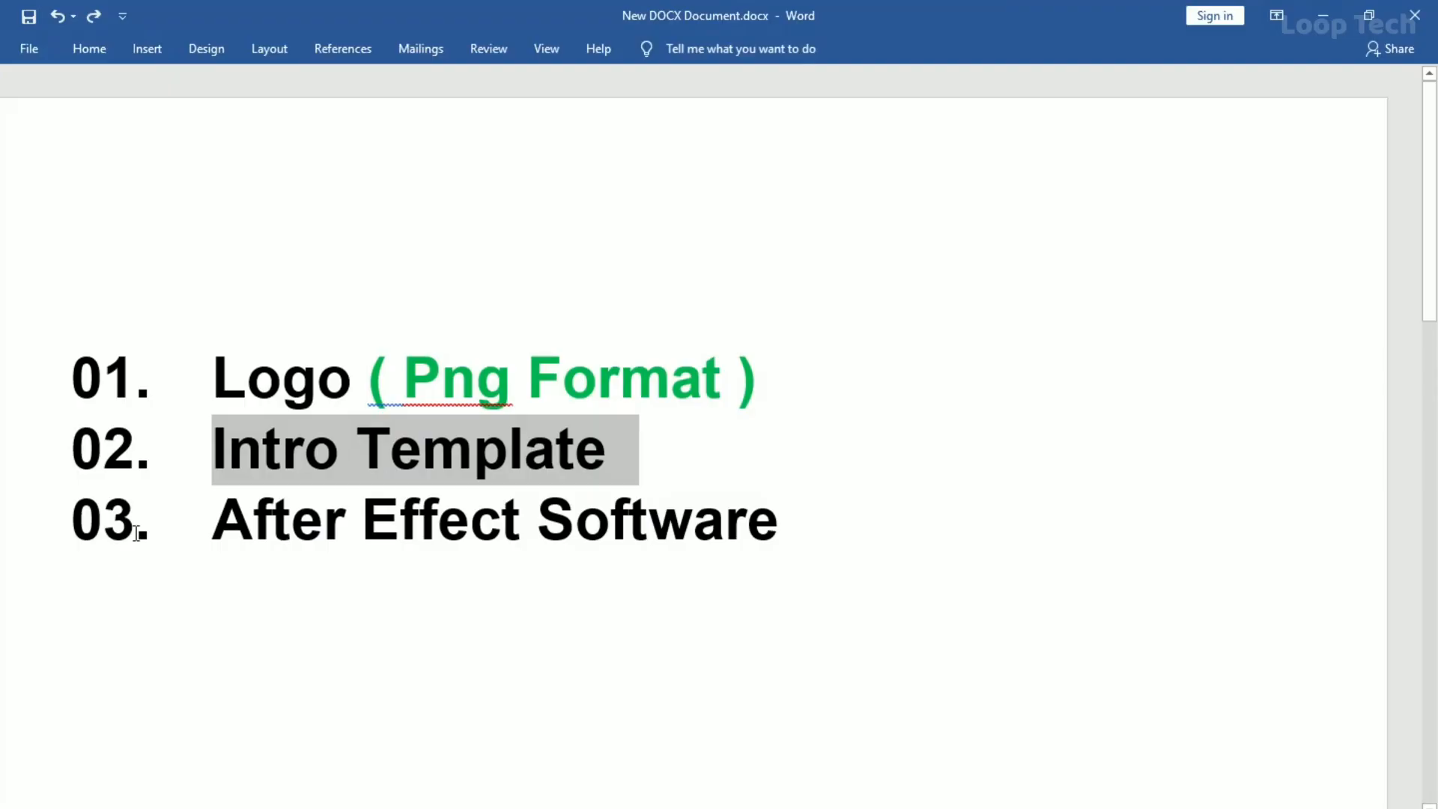
left_click_drag(209, 517, 854, 541)
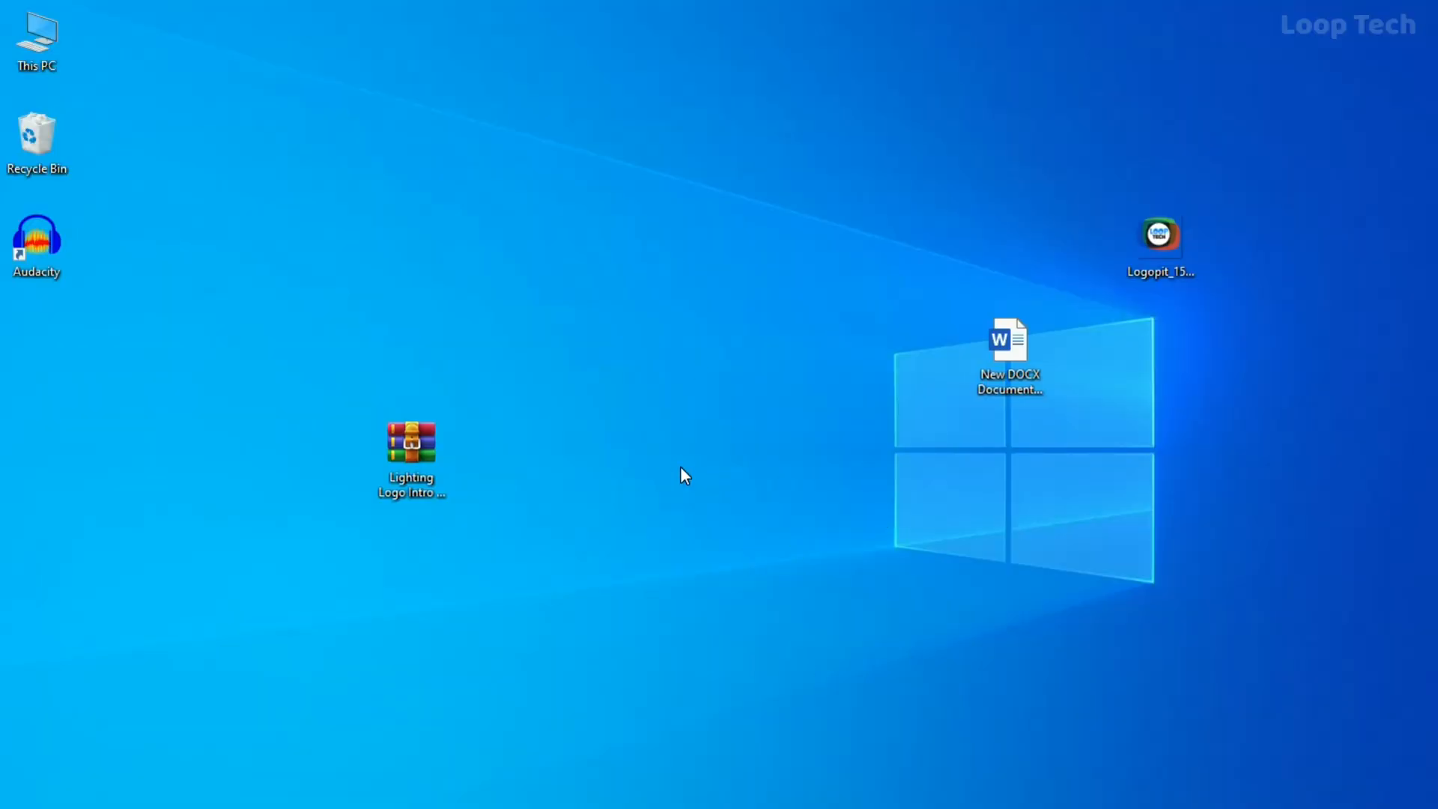
Move the Lighting Logo Intro archive near the middle of the desktop and extract its contents directly onto the desktop
left_click_drag(411, 454, 637, 385)
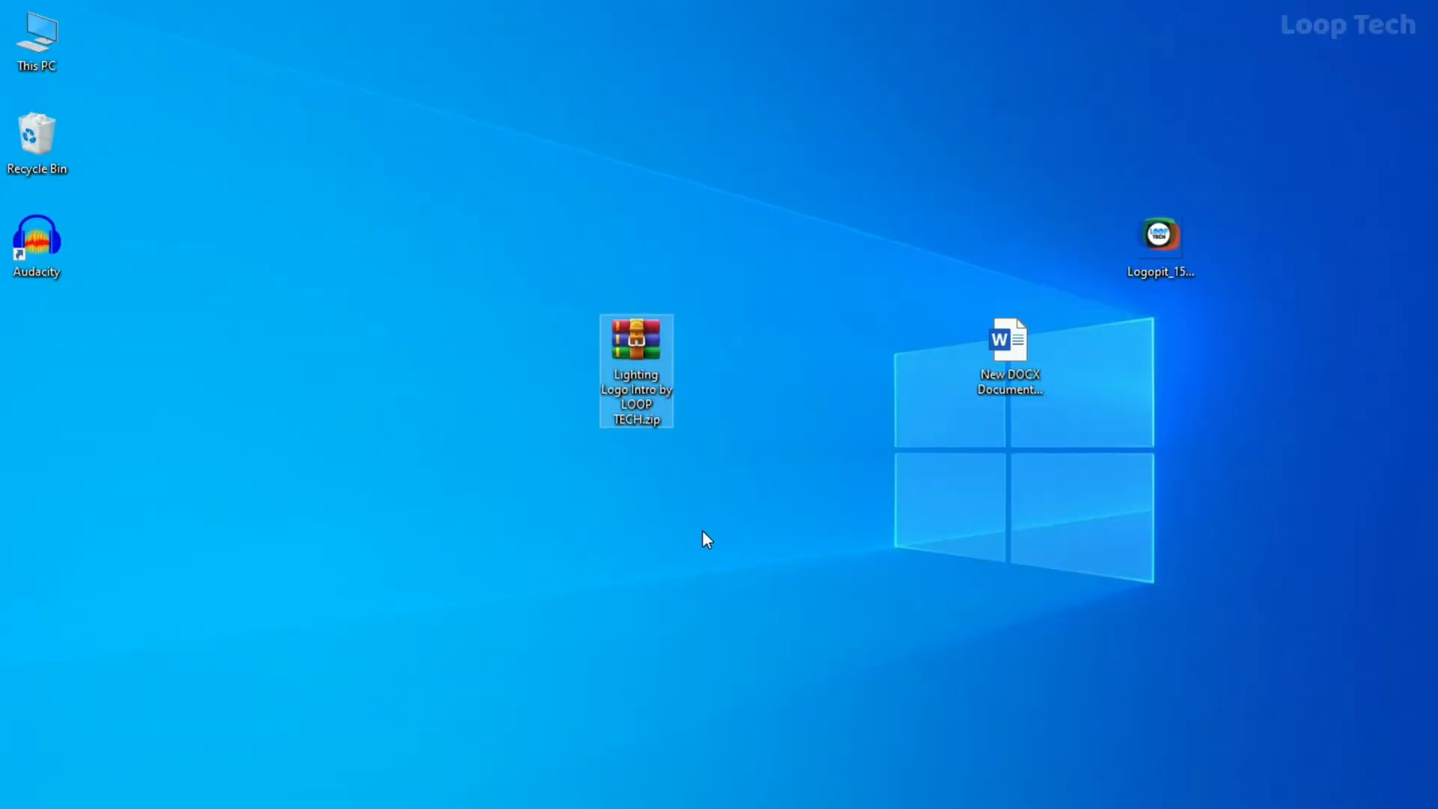
left_click(703, 529)
left_click_drag(569, 291, 778, 444)
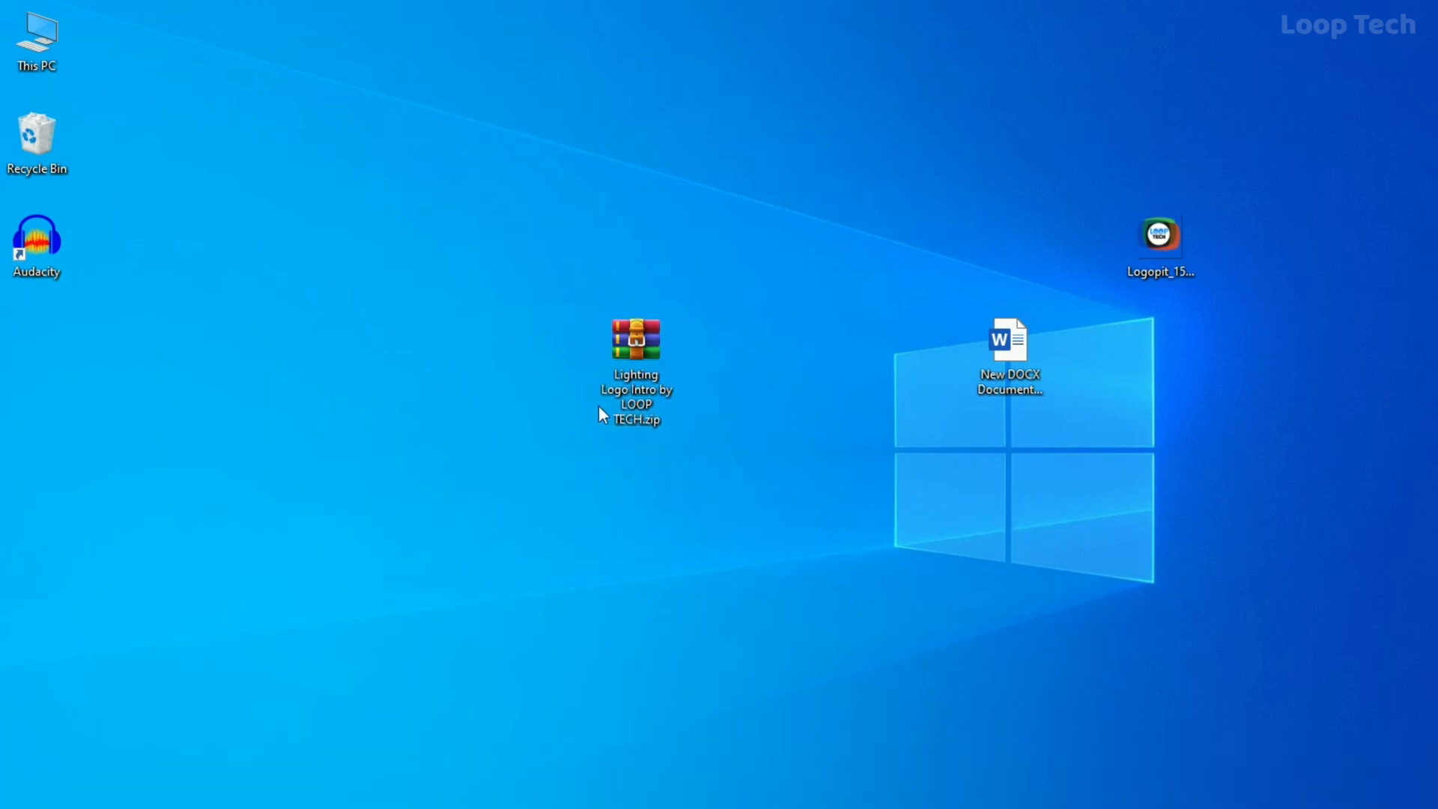
left_click(653, 356)
left_click(539, 327)
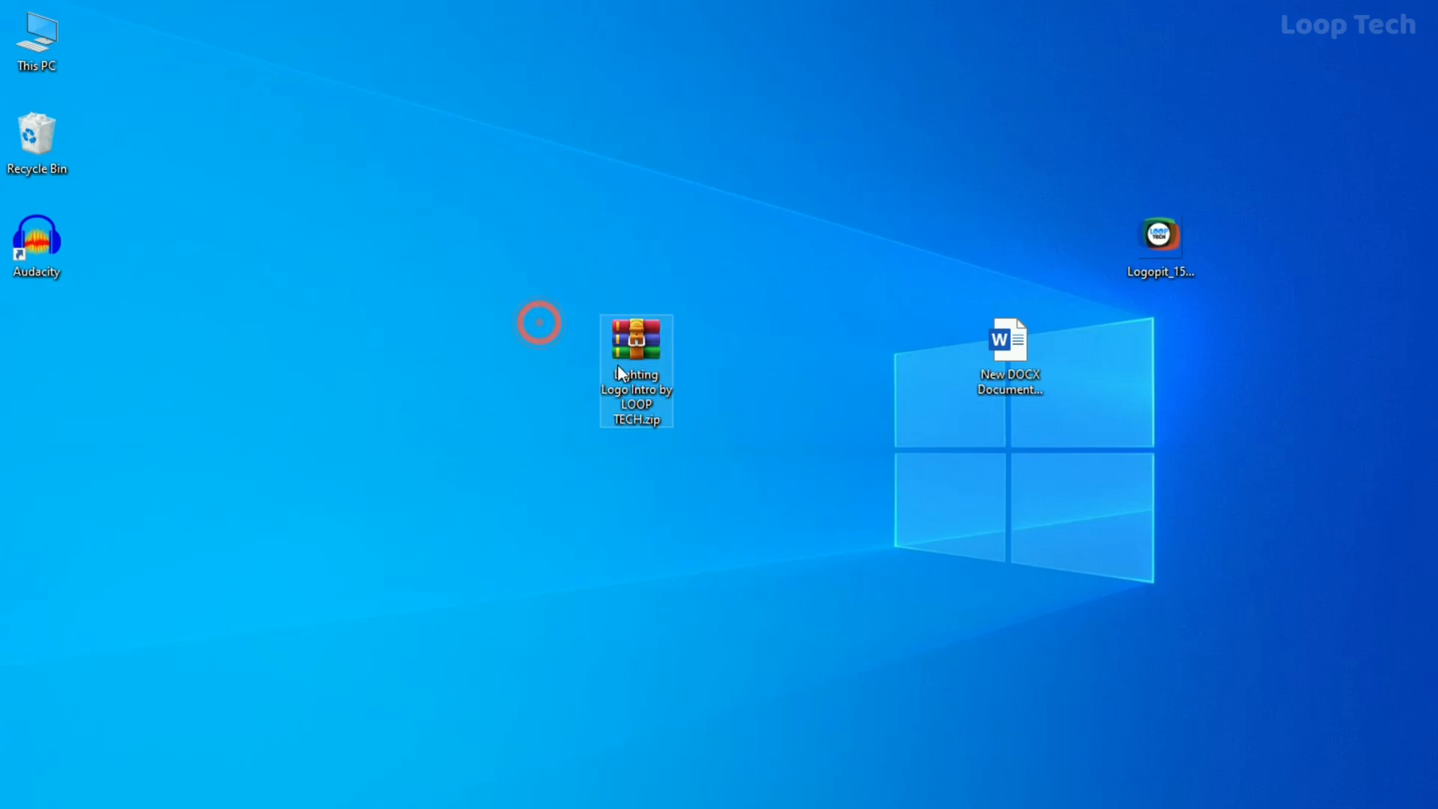
right_click(640, 374)
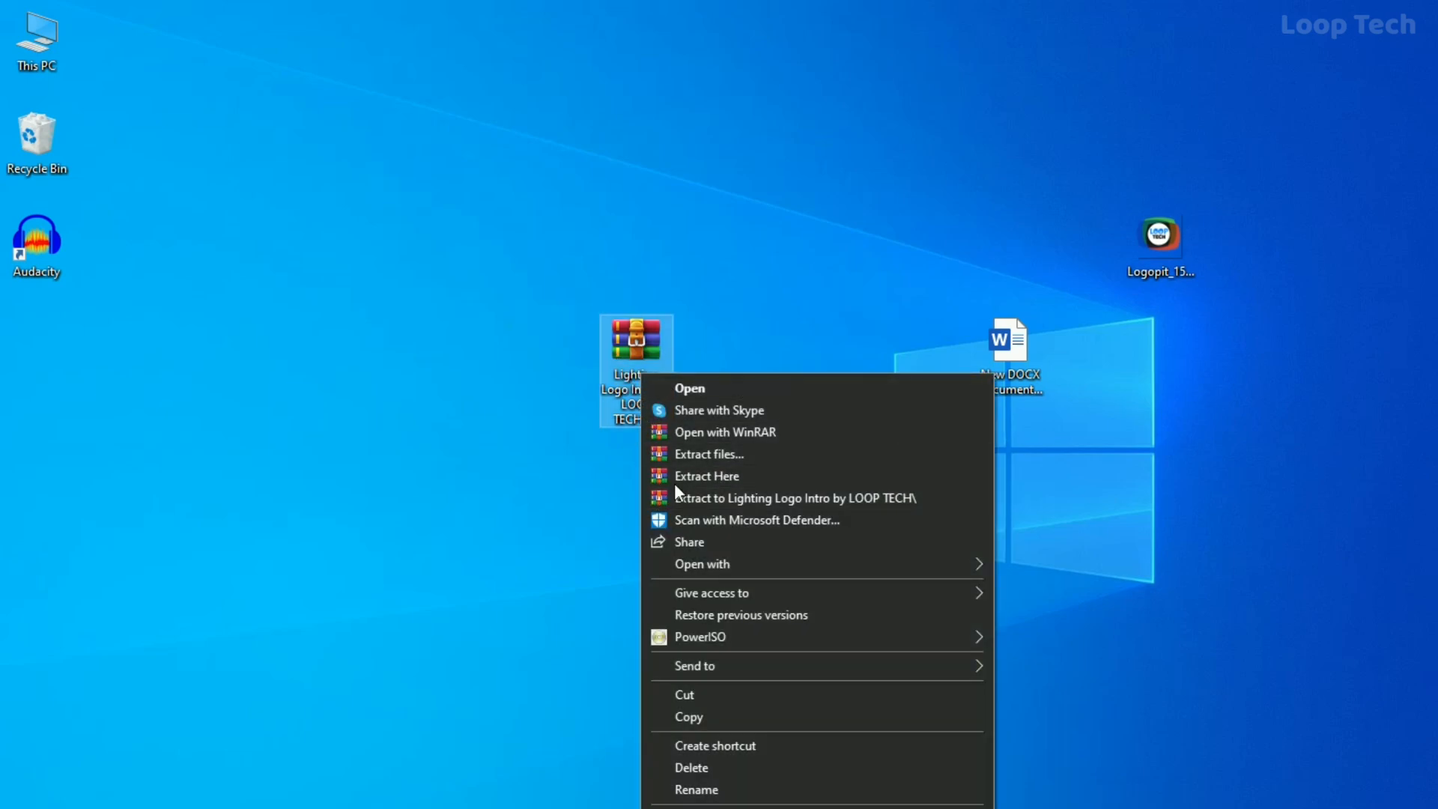
left_click(797, 478)
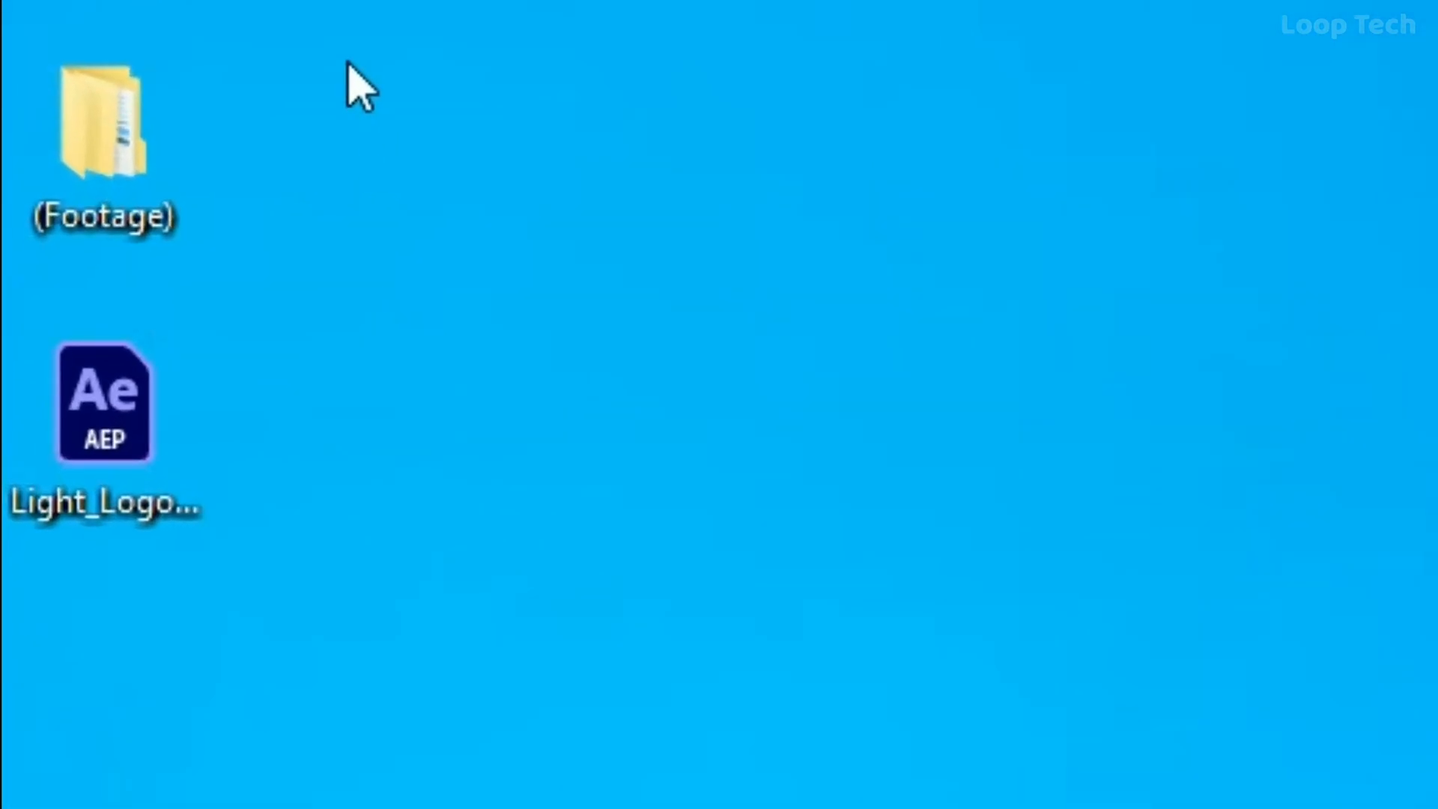
Open the extracted Light_Logo.aep project in After Effects
left_click_drag(124, 319, 1, 571)
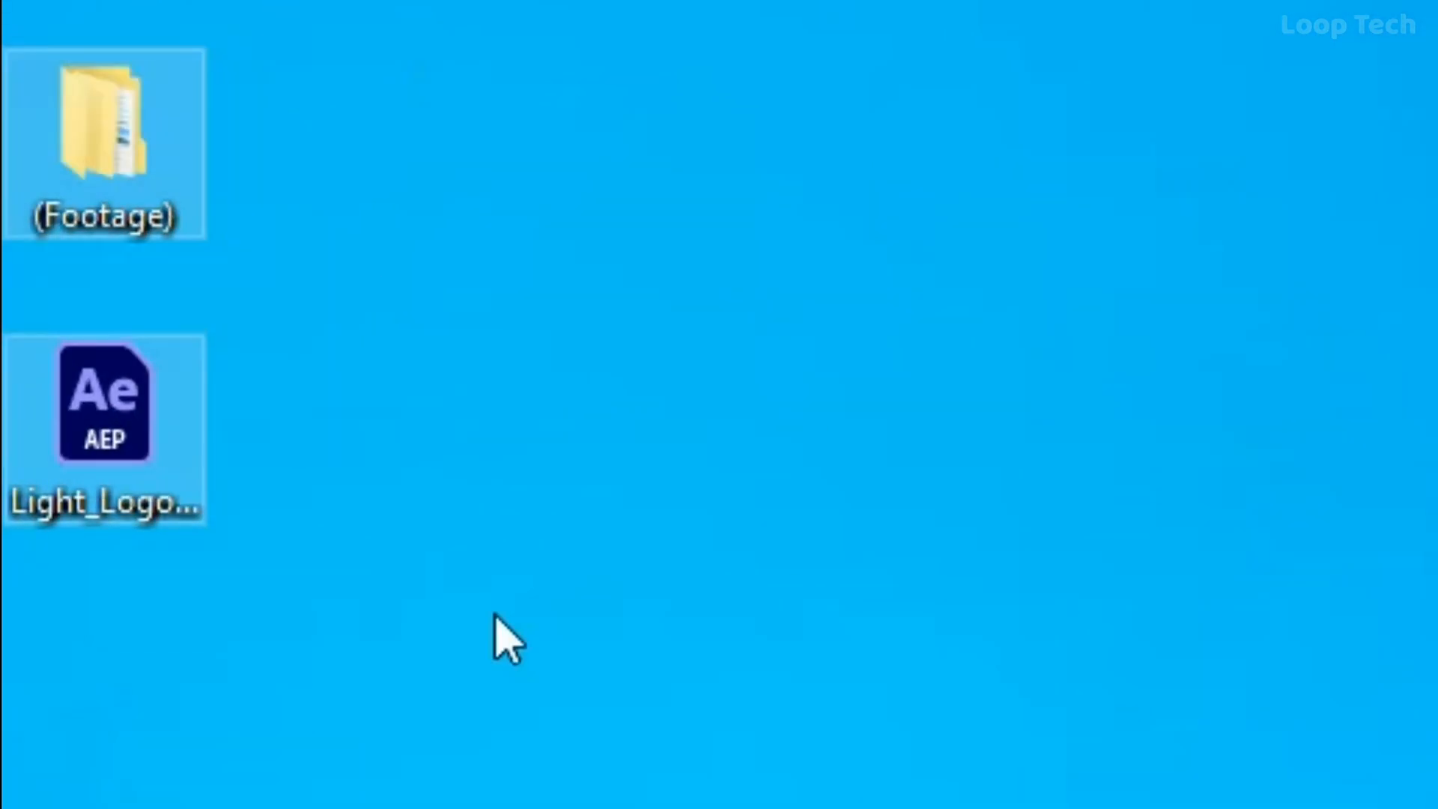
left_click(611, 473)
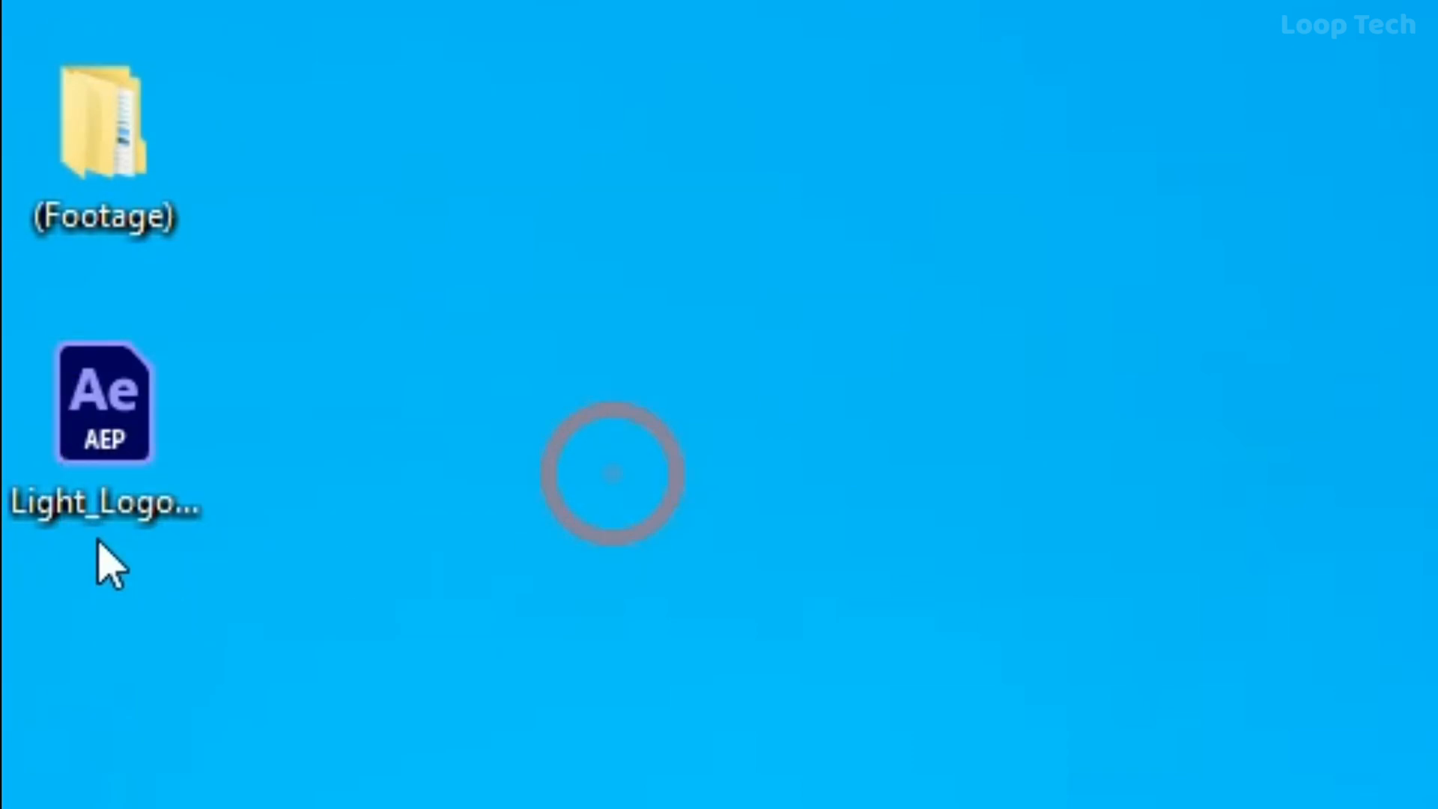
left_click(127, 448)
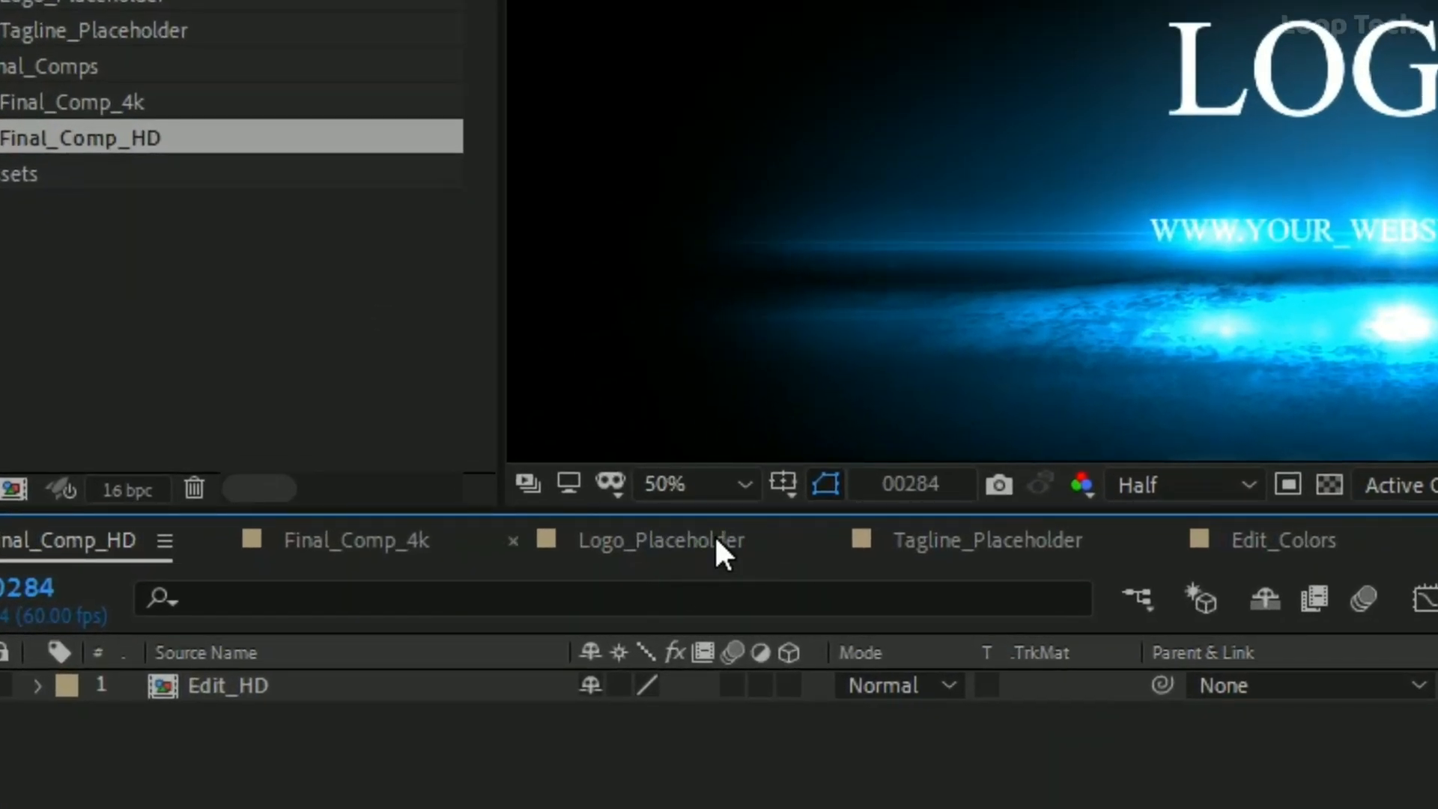
Add the Logopit PNG from the desktop to the Logo_Placeholder composition as the top layer, with the After Effects window maximized
left_click(715, 535)
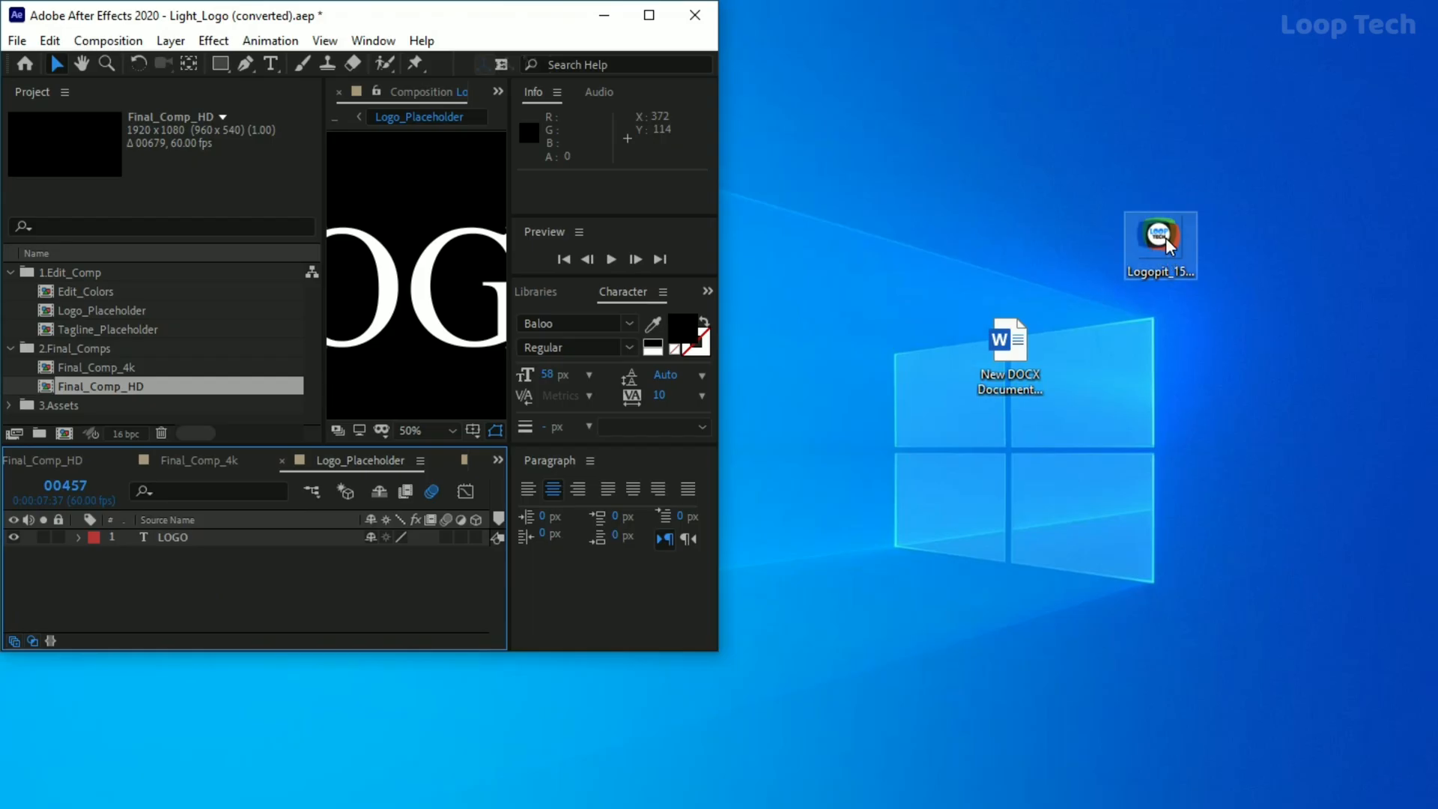
left_click_drag(1166, 237, 334, 577)
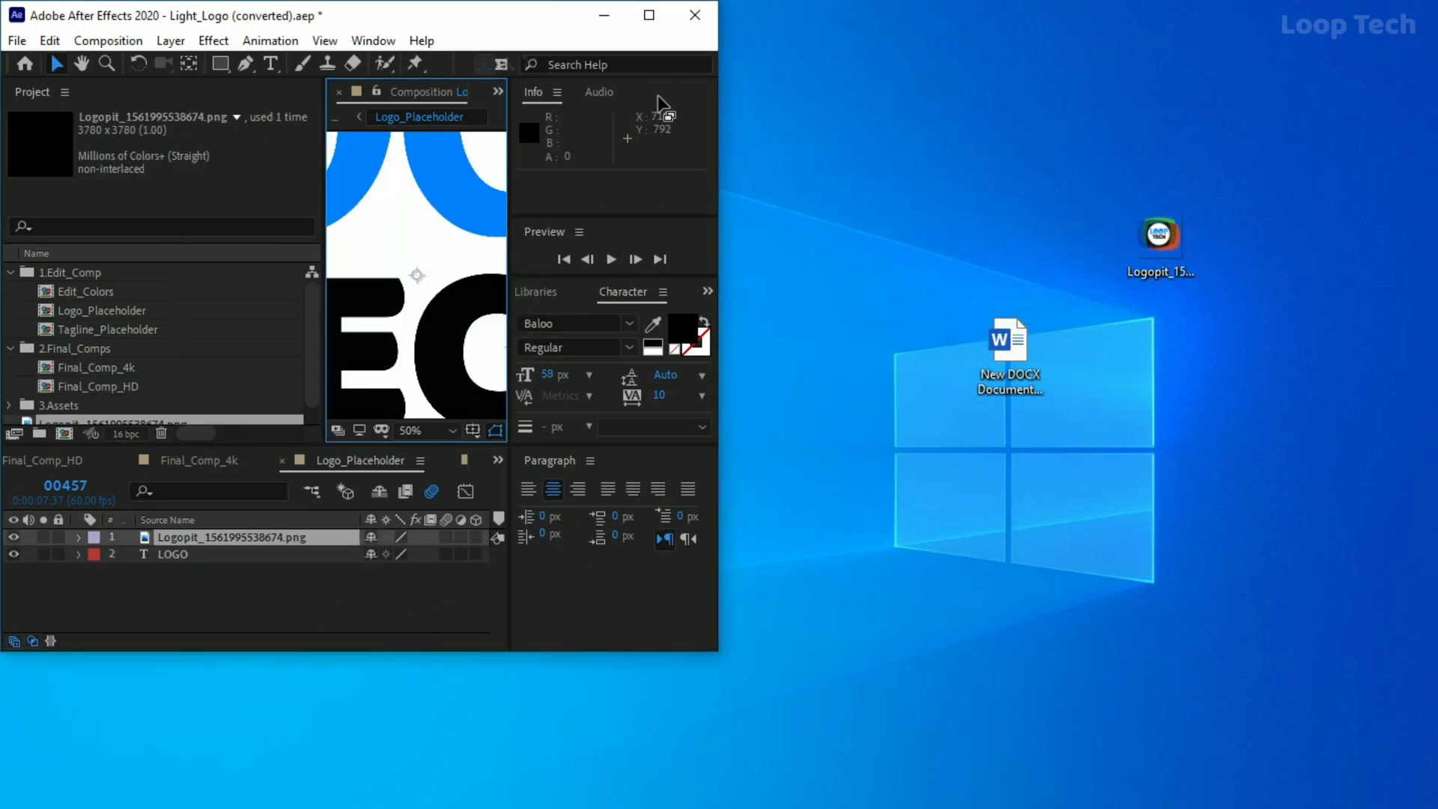
left_click(649, 15)
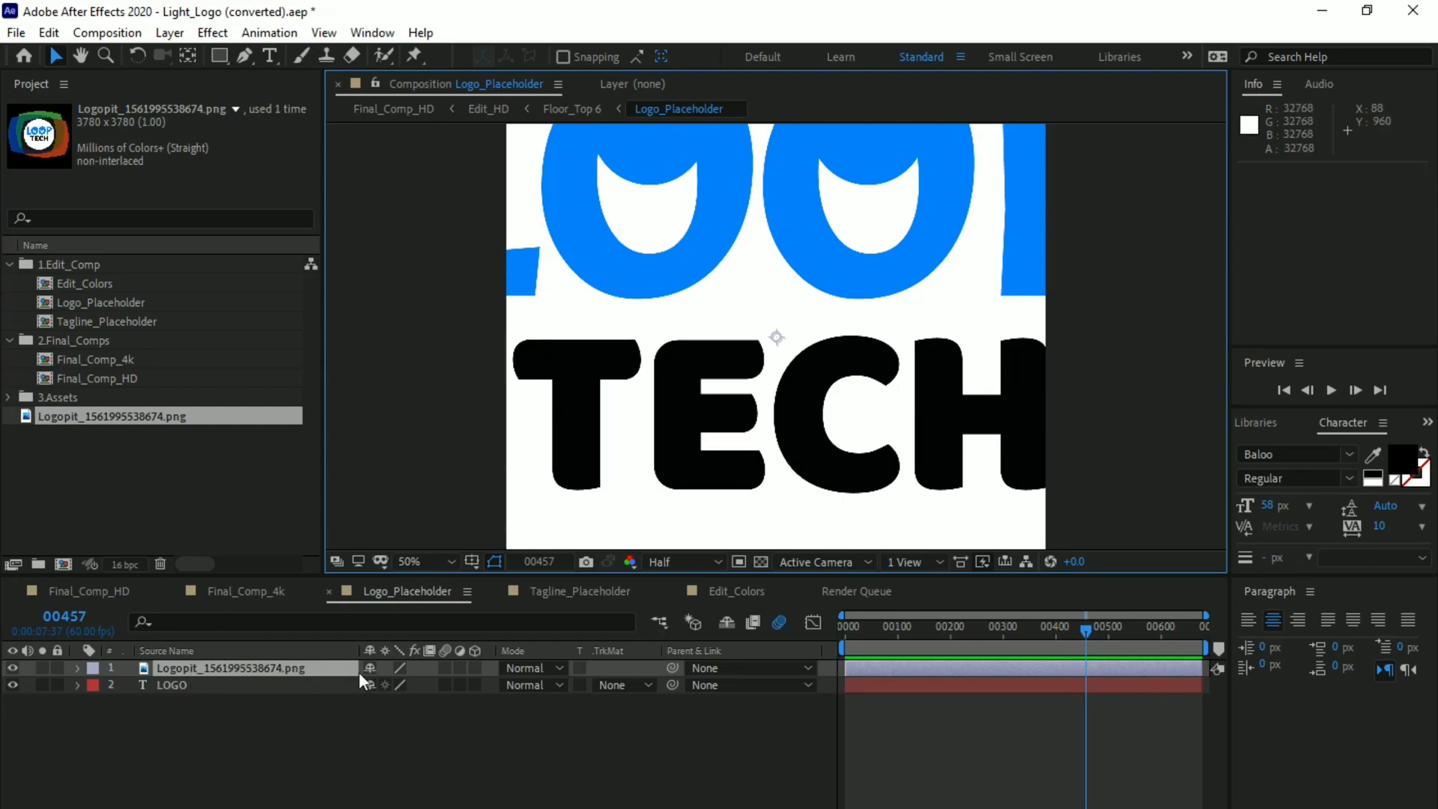
Scale the Logopit PNG layer down to 26% so the whole logo fits in the composition
left_click(340, 667)
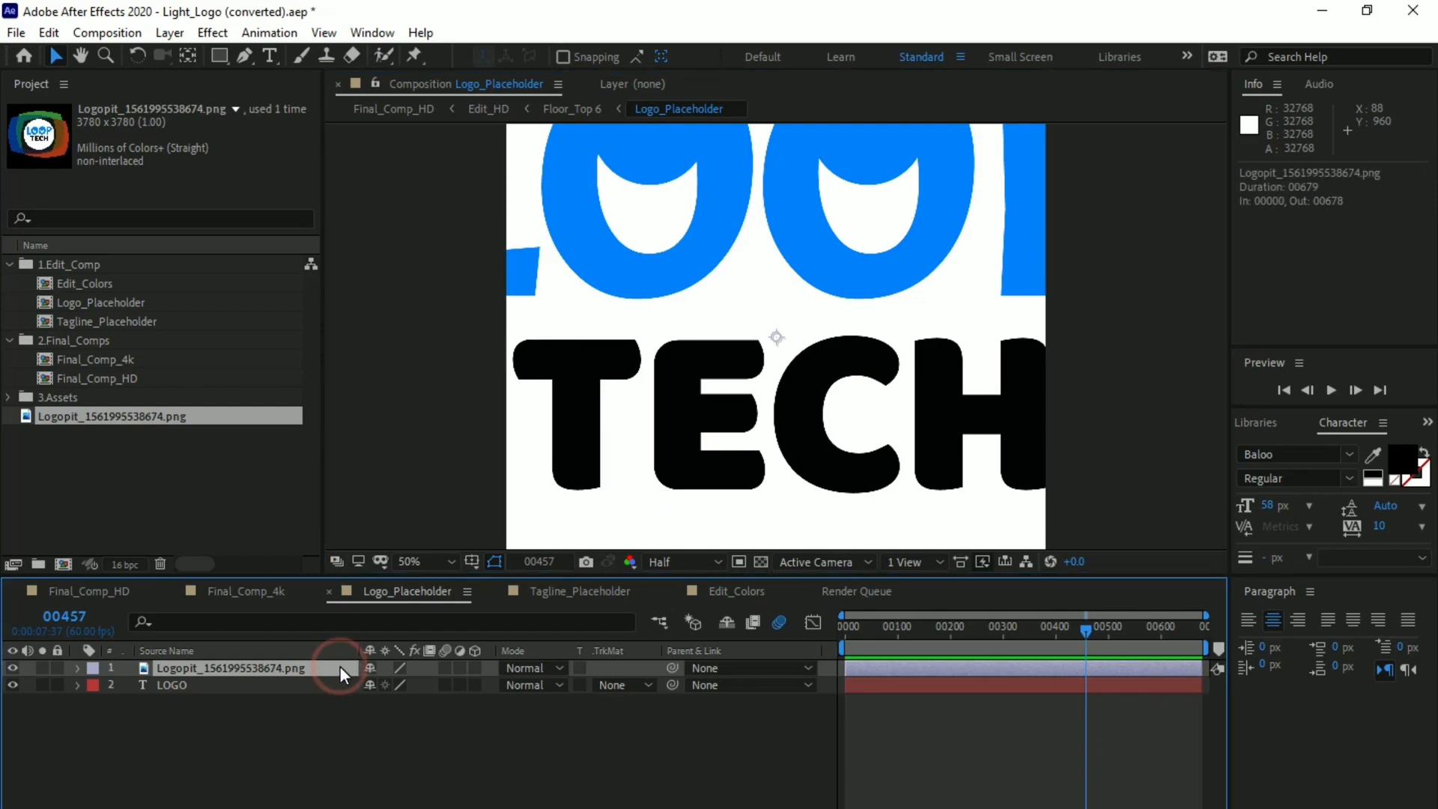
key("s")
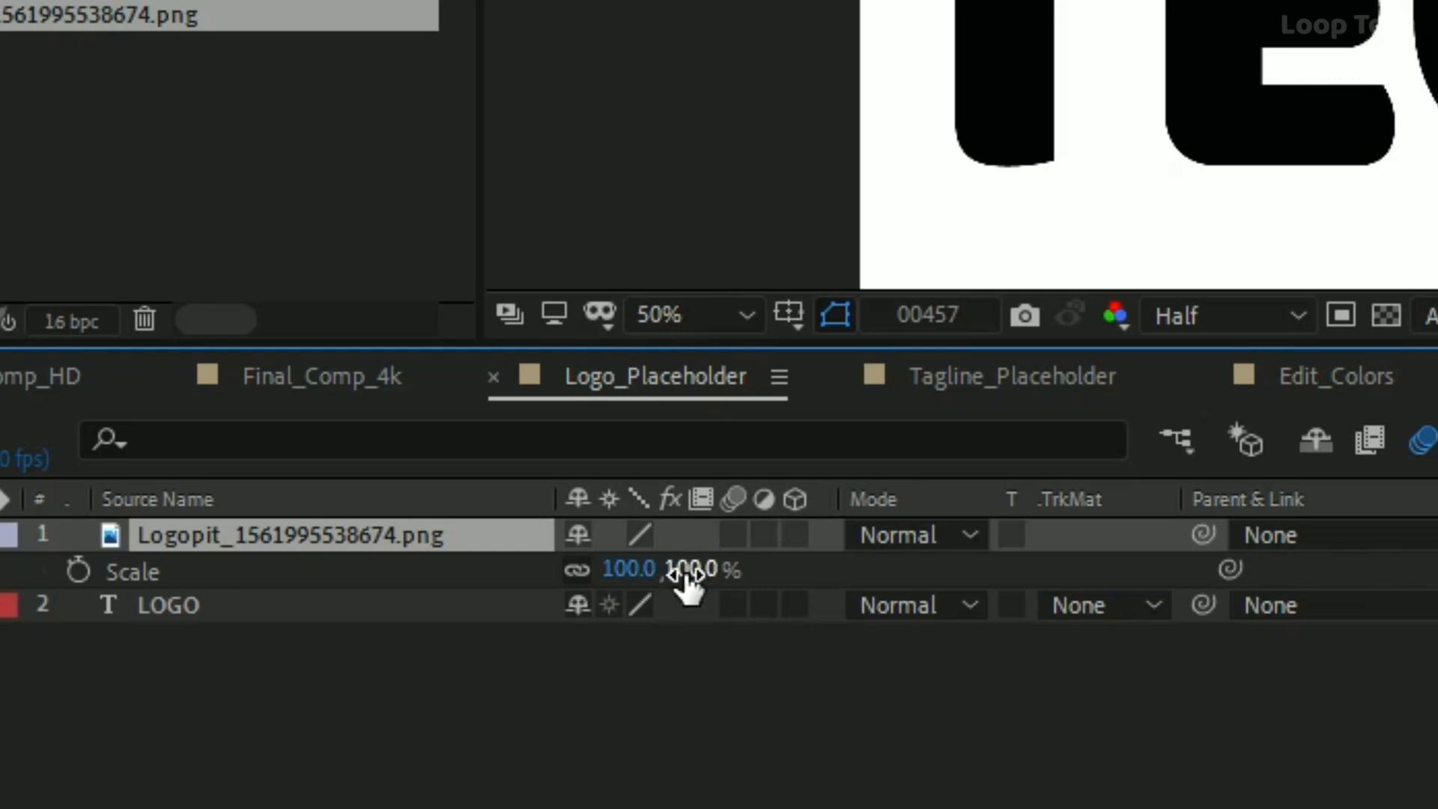
left_click_drag(682, 574, 601, 571)
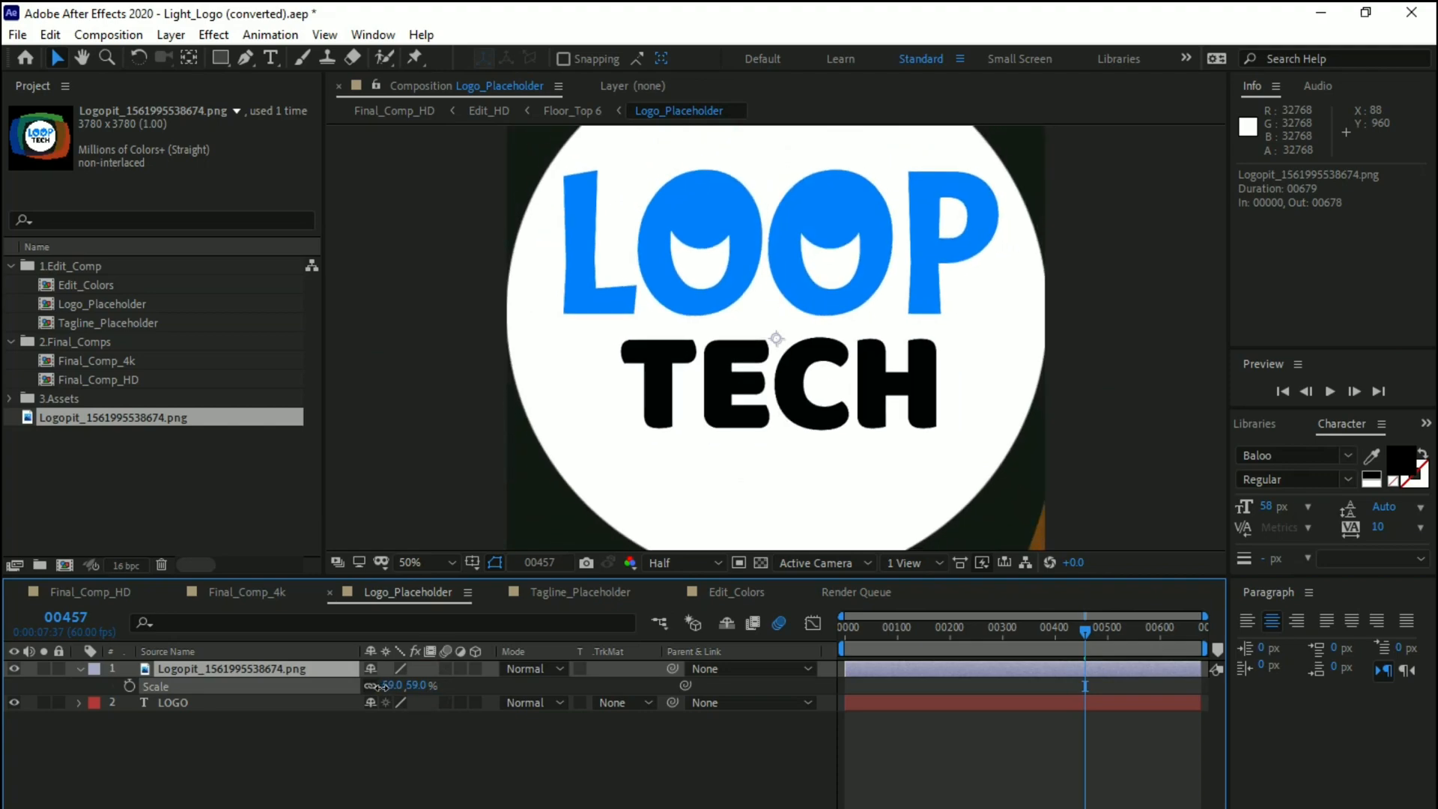
left_click_drag(382, 686, 355, 701)
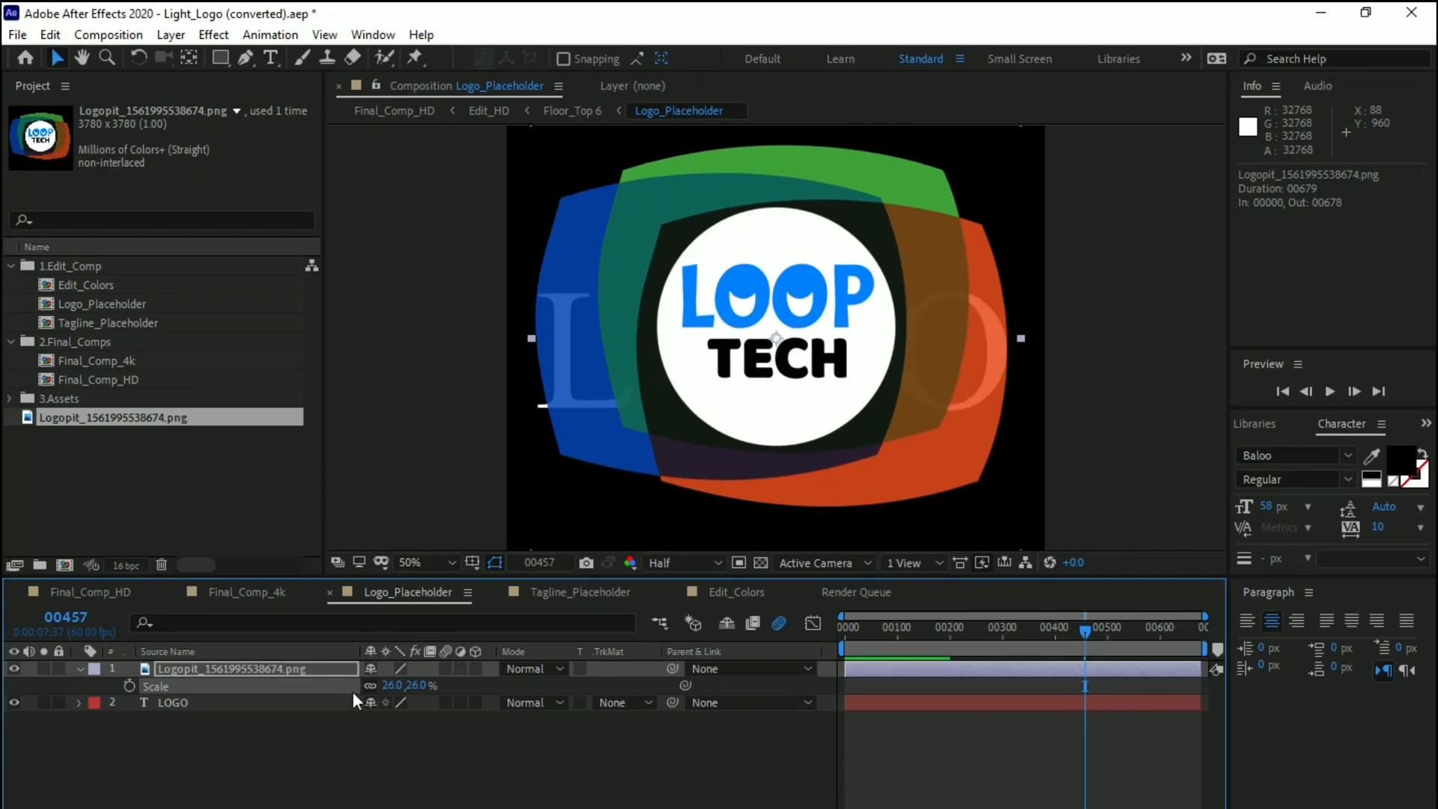
left_click(401, 782)
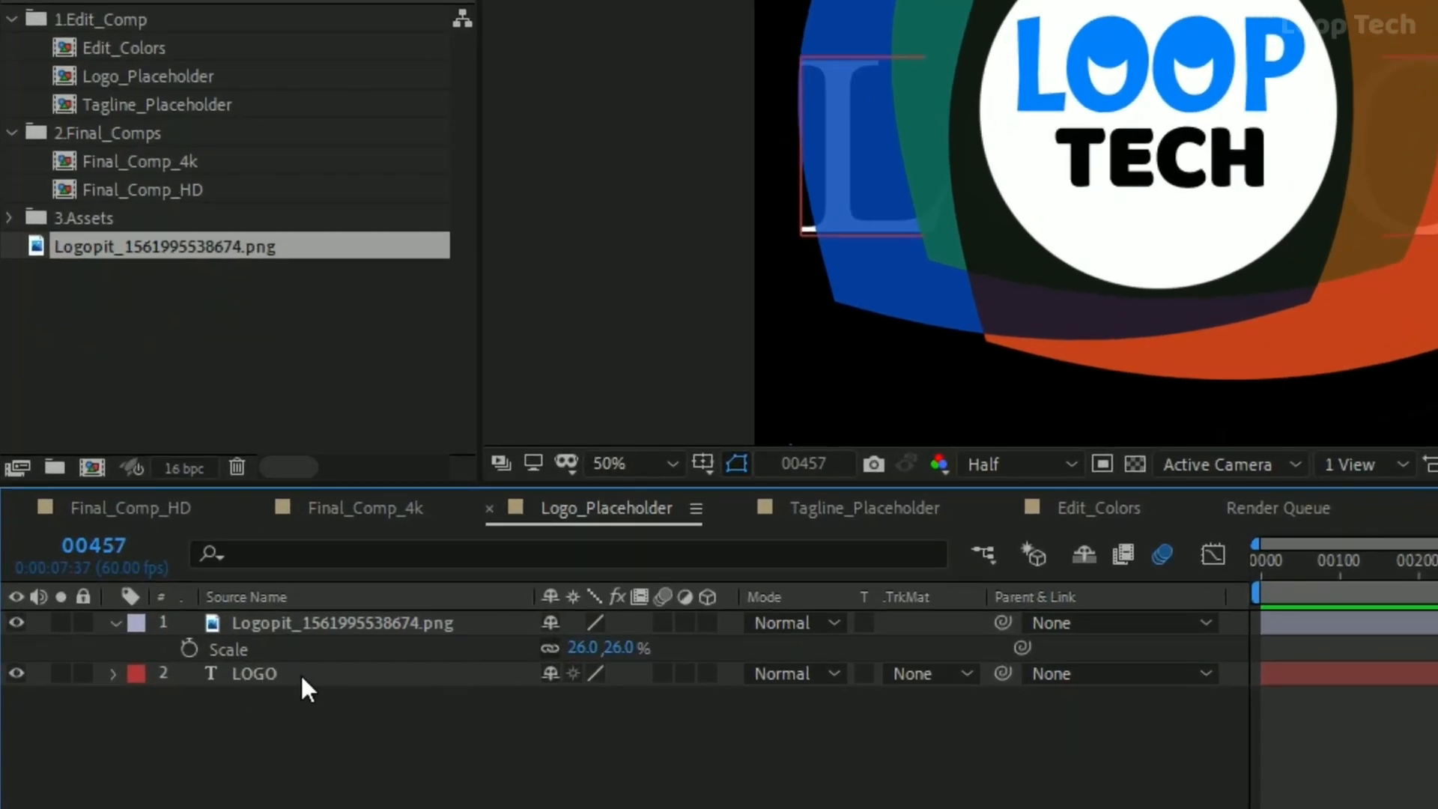
Hide the LOGO text layer in the Logo_Placeholder composition
left_click(300, 673)
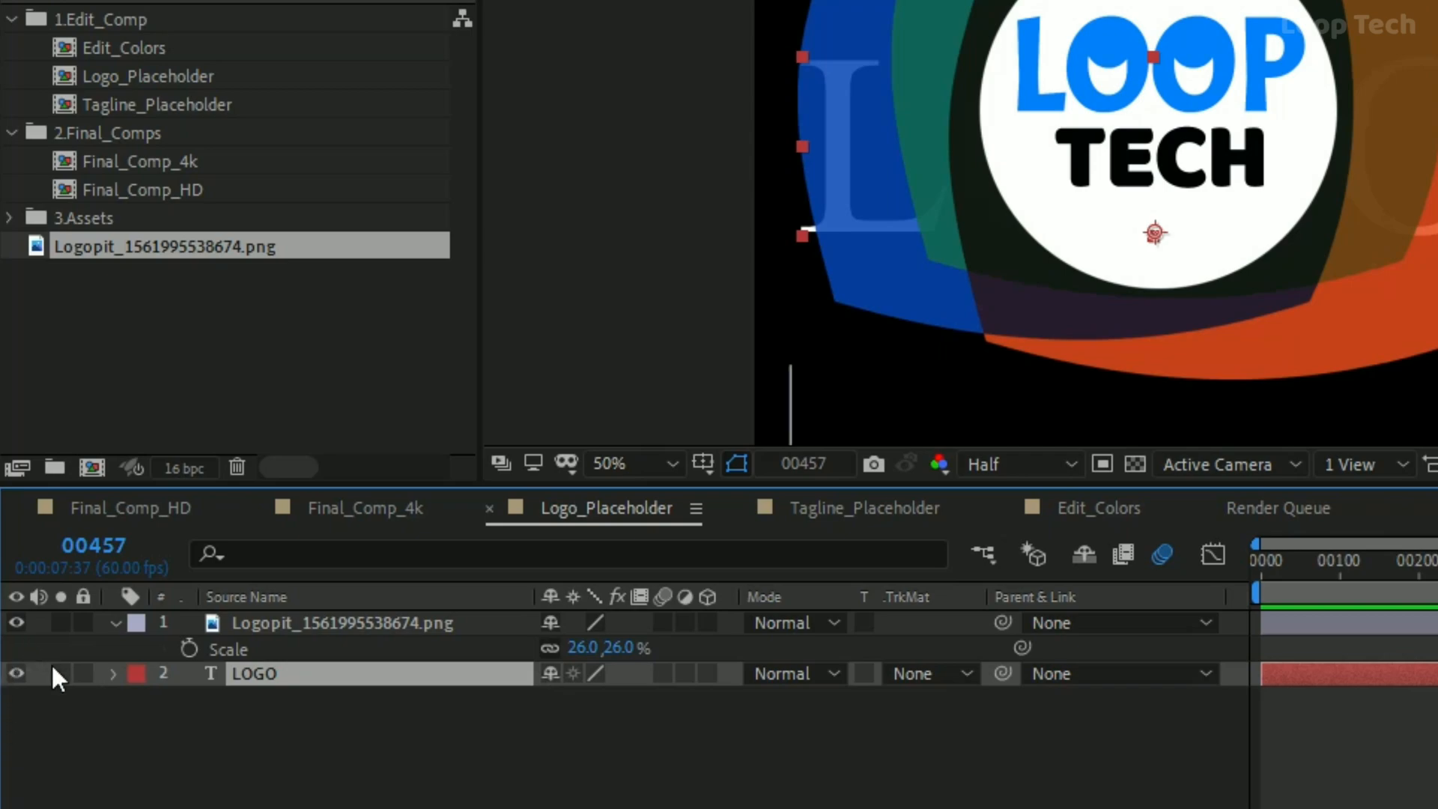
left_click(11, 673)
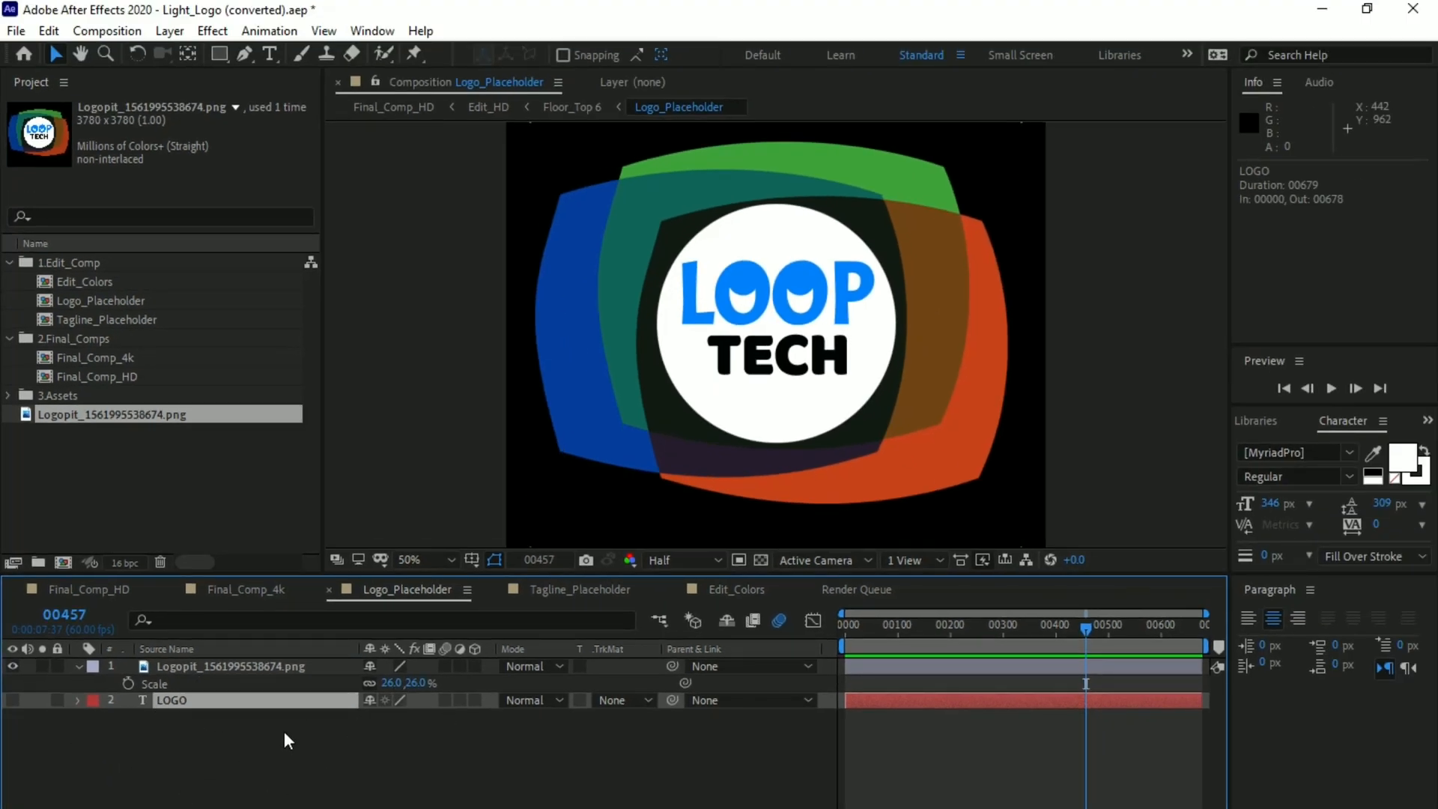
left_click(303, 753)
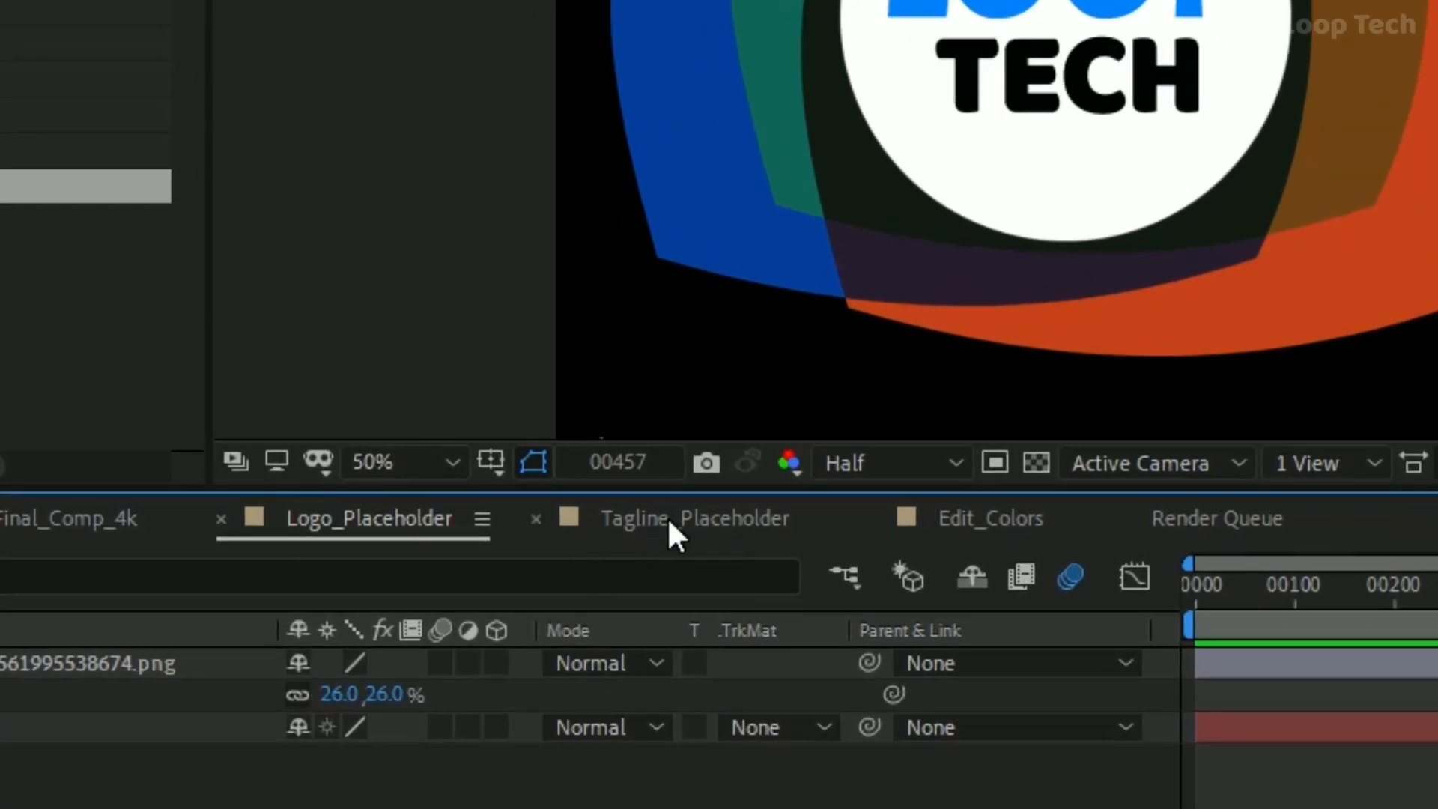
Replace the website text in the Tagline_Placeholder composition with "Loop TECH"
left_click(670, 526)
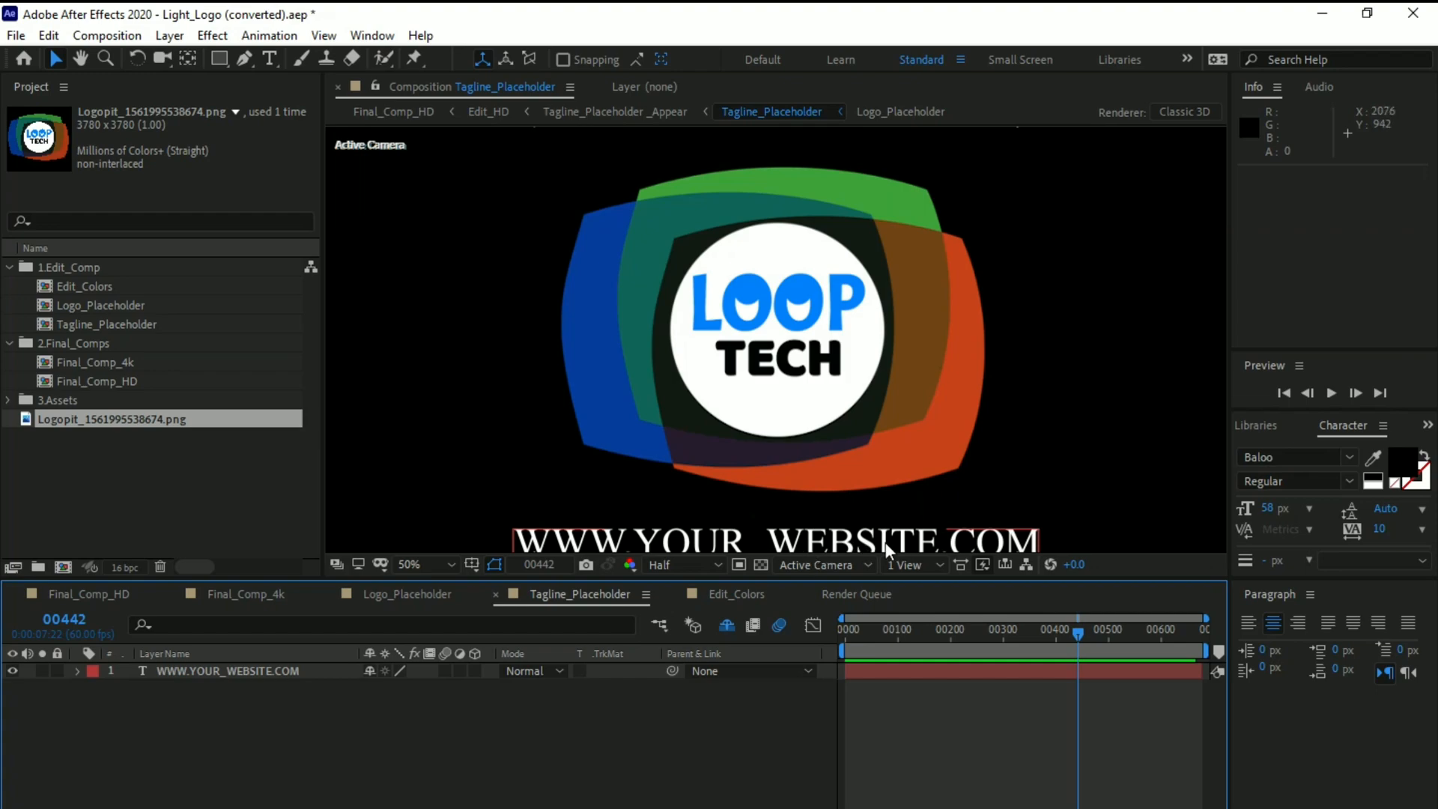
double_click(874, 538)
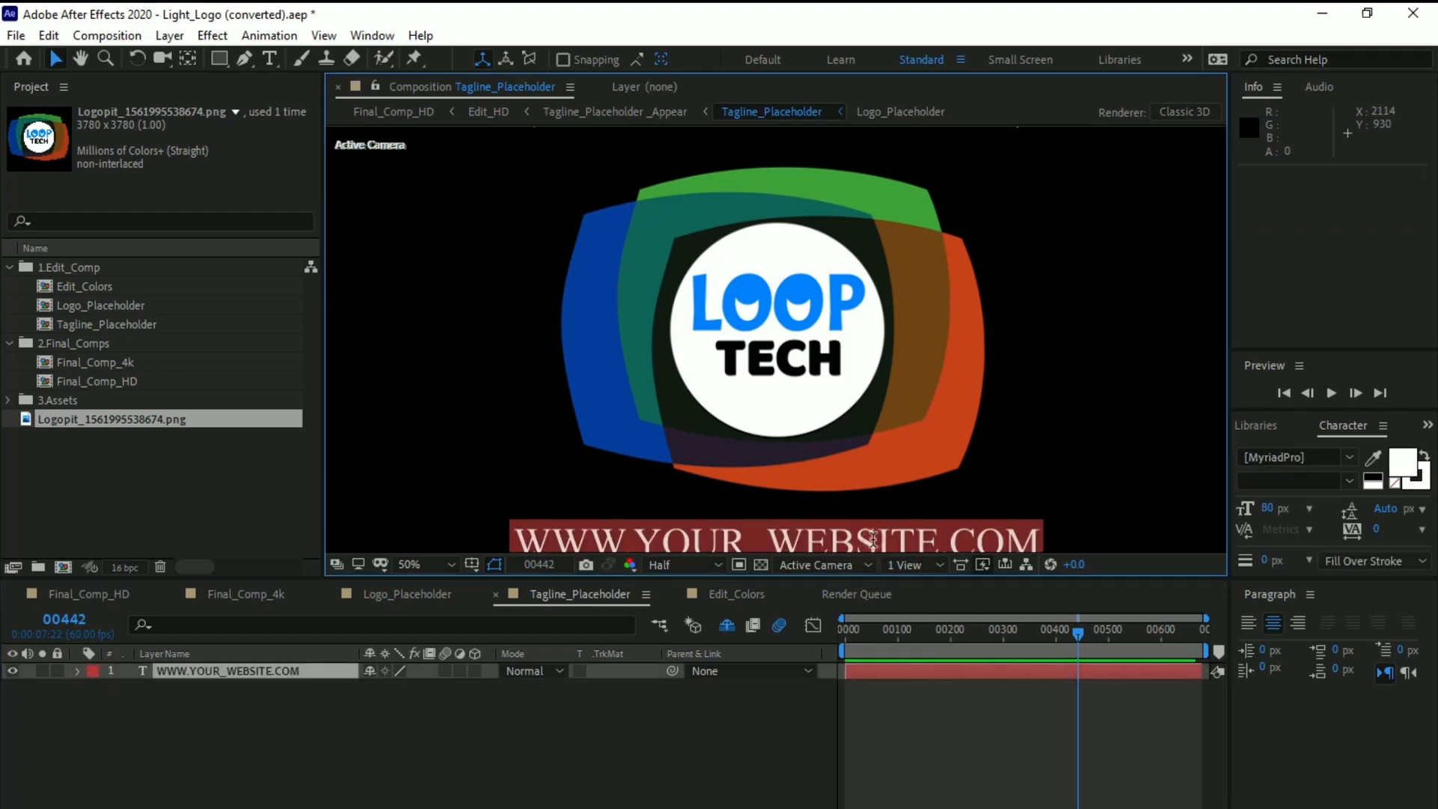
key("BackSpace")
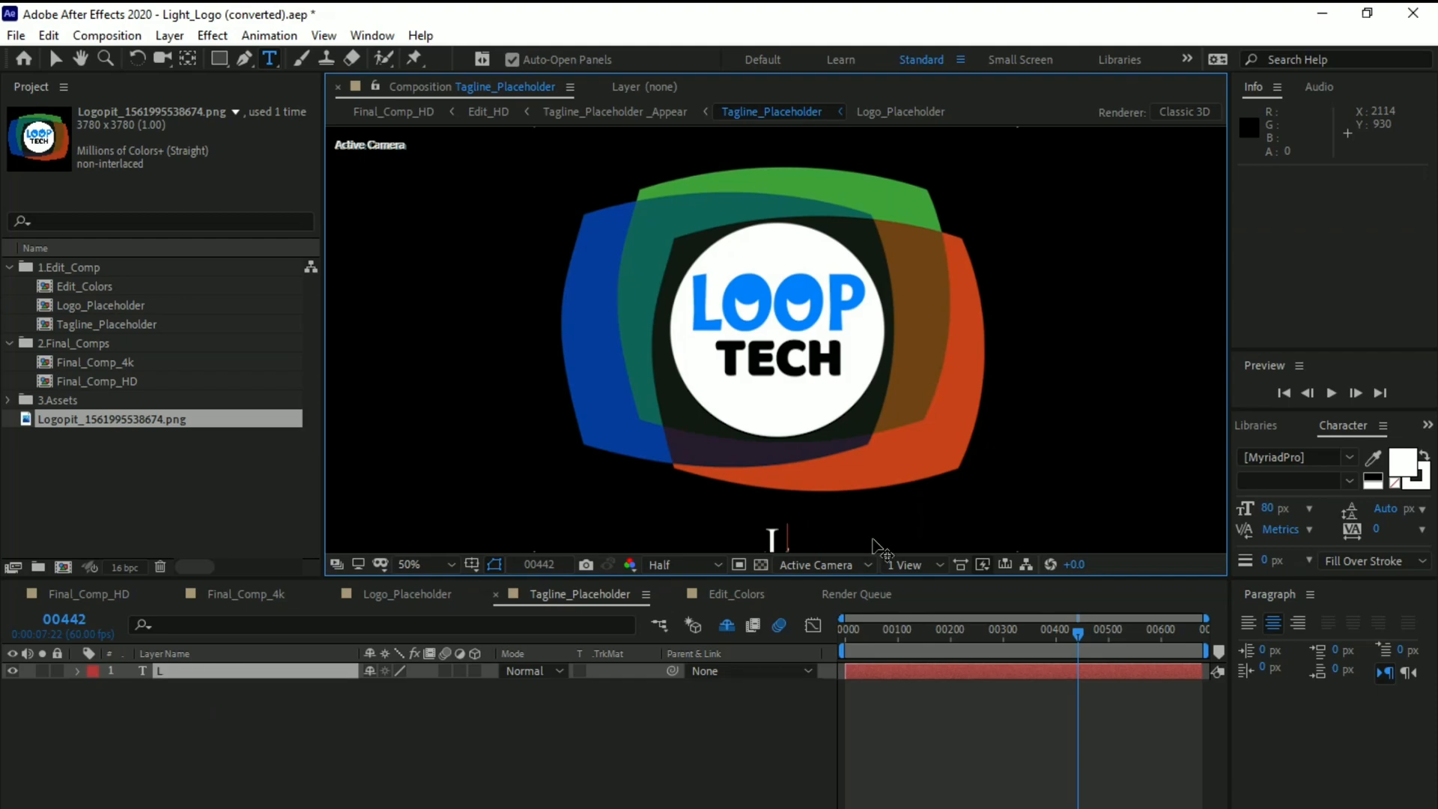
type("Loop TECH")
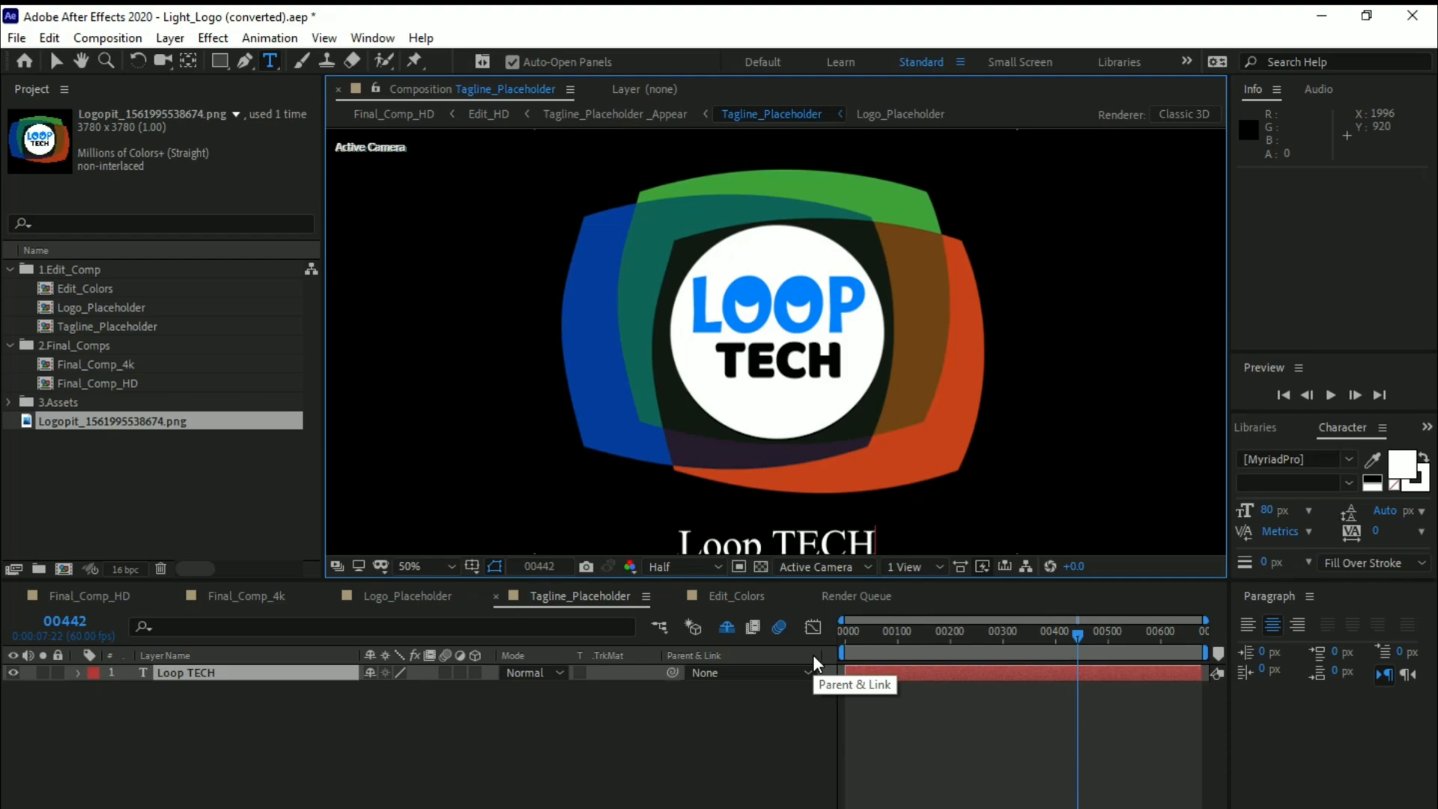
Set the current time to frame 0, add Tagline_Placeholder to the render queue and close the queue view
left_click_drag(1077, 634, 835, 655)
key("ctrl+m")
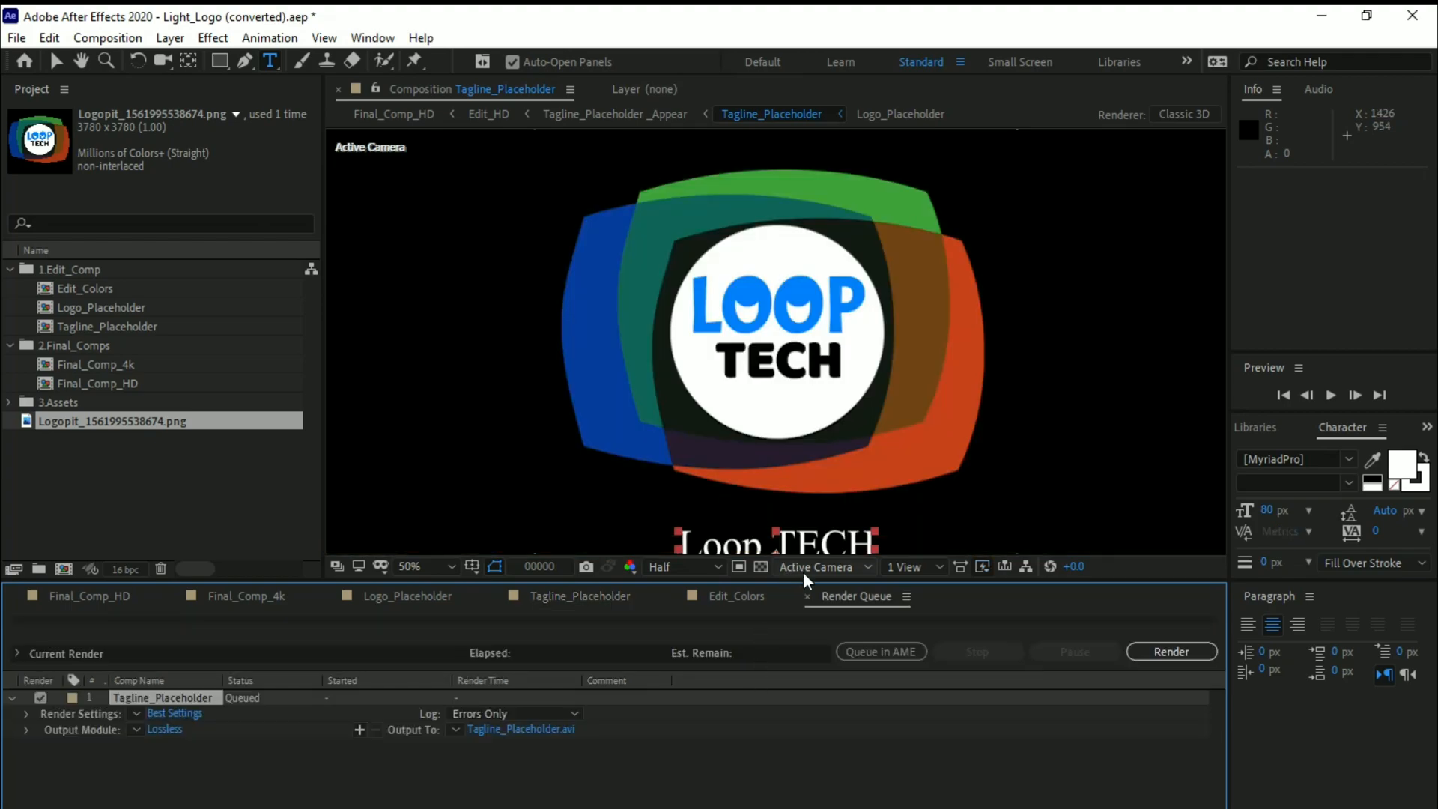
left_click(807, 596)
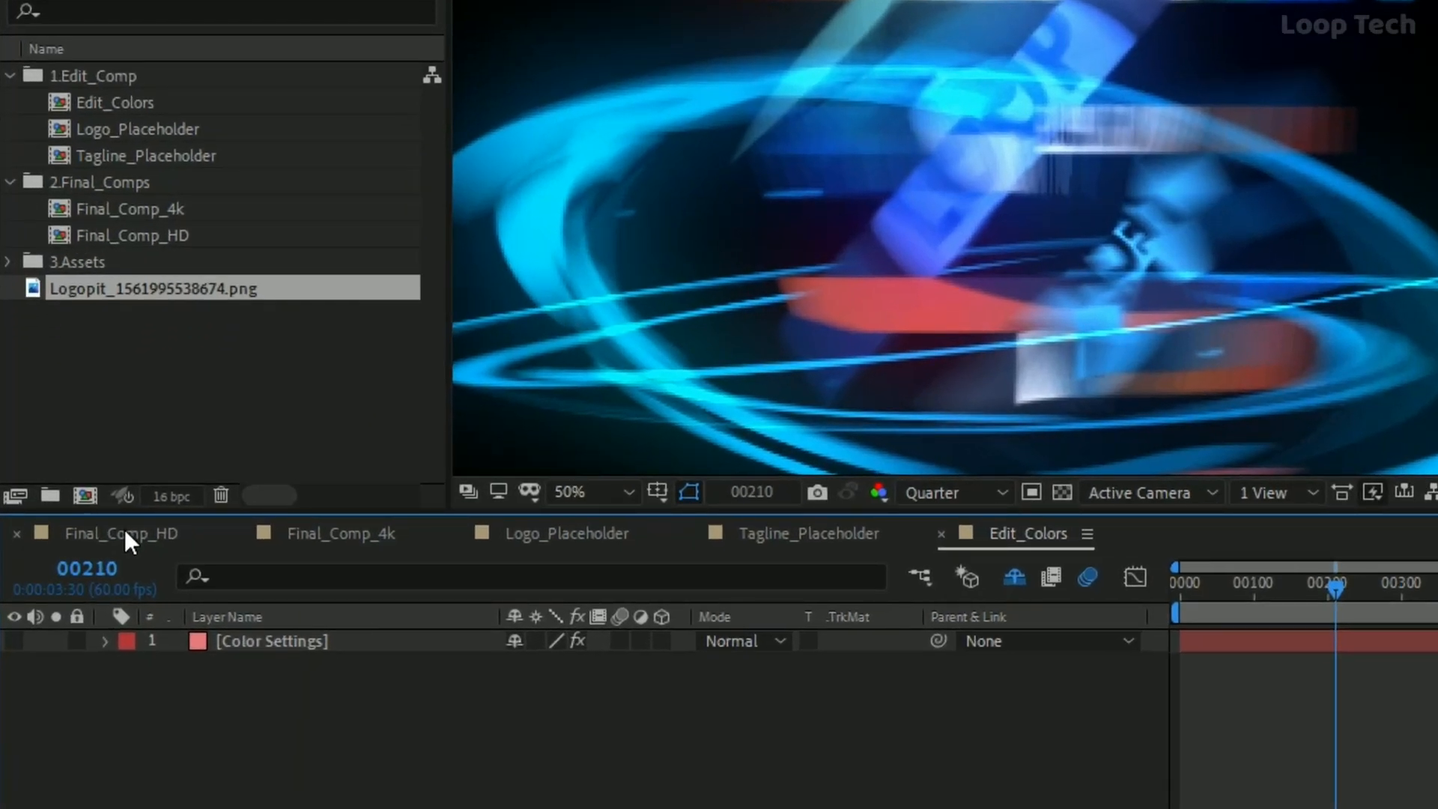
Add the Final_Comp_HD composition to the render queue
left_click(123, 532)
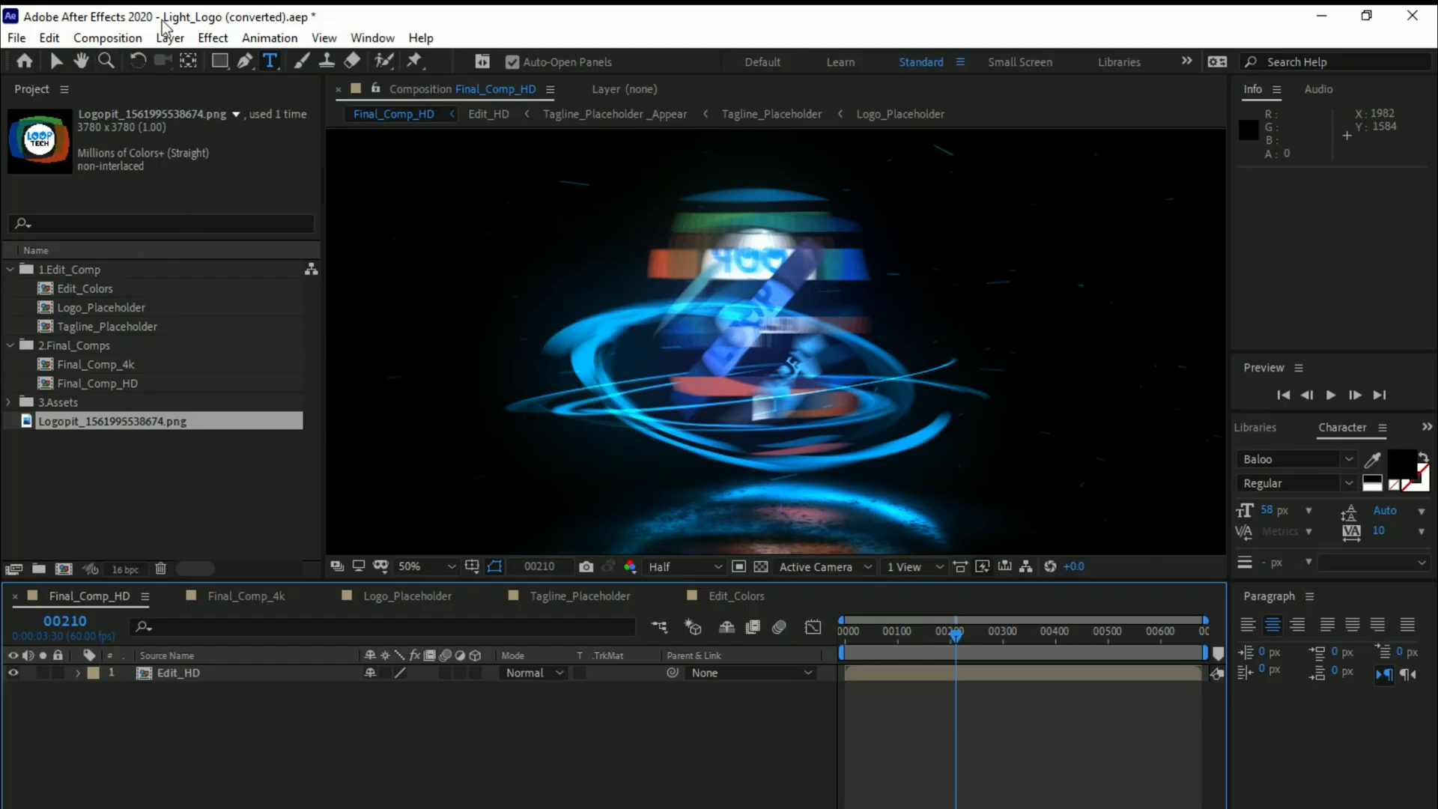
left_click(109, 37)
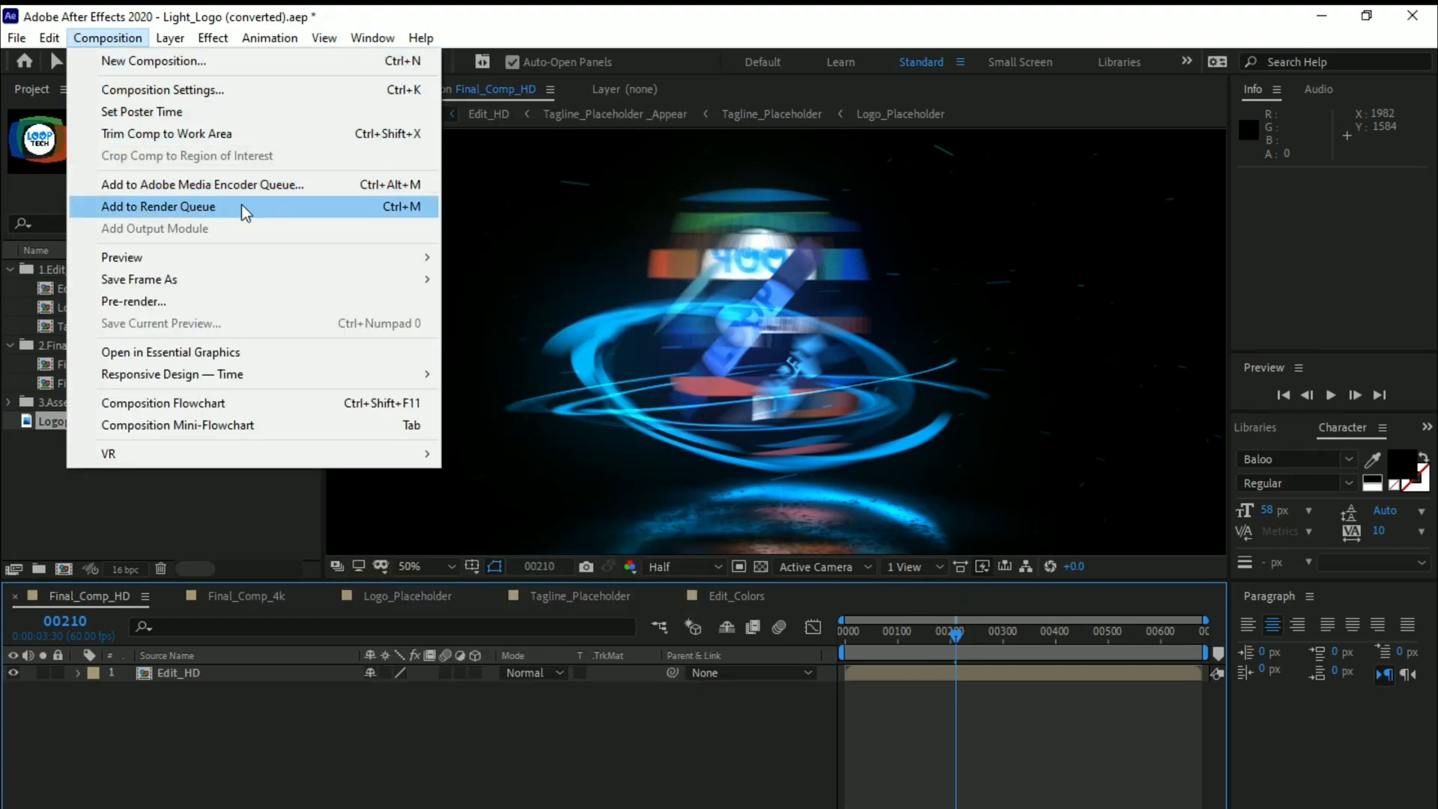
left_click(261, 210)
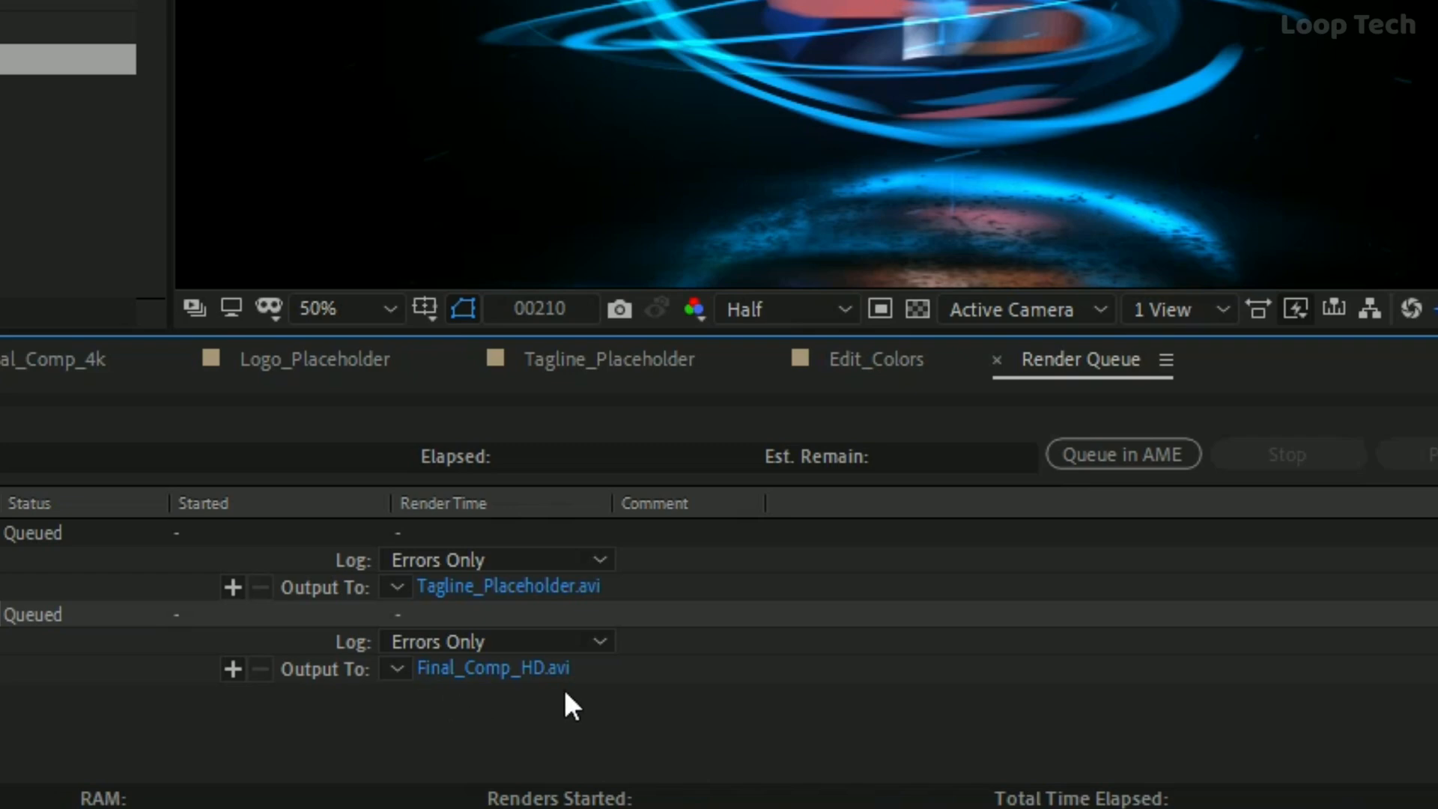
Set the Final_Comp_HD render output to a file named "Loop Tech" in AVI format, saved on the Desktop
left_click(501, 671)
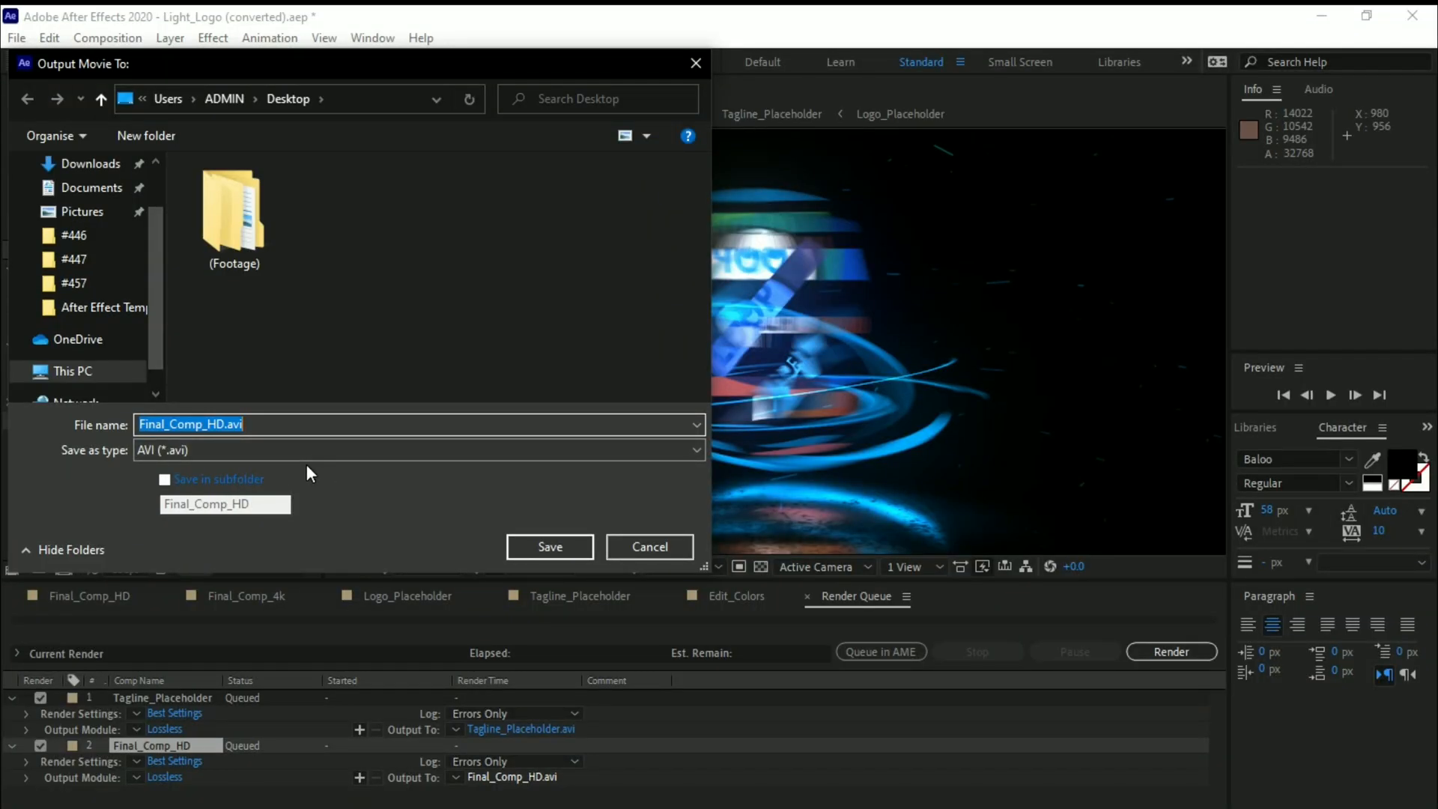
key("BackSpace")
type("Loop ")
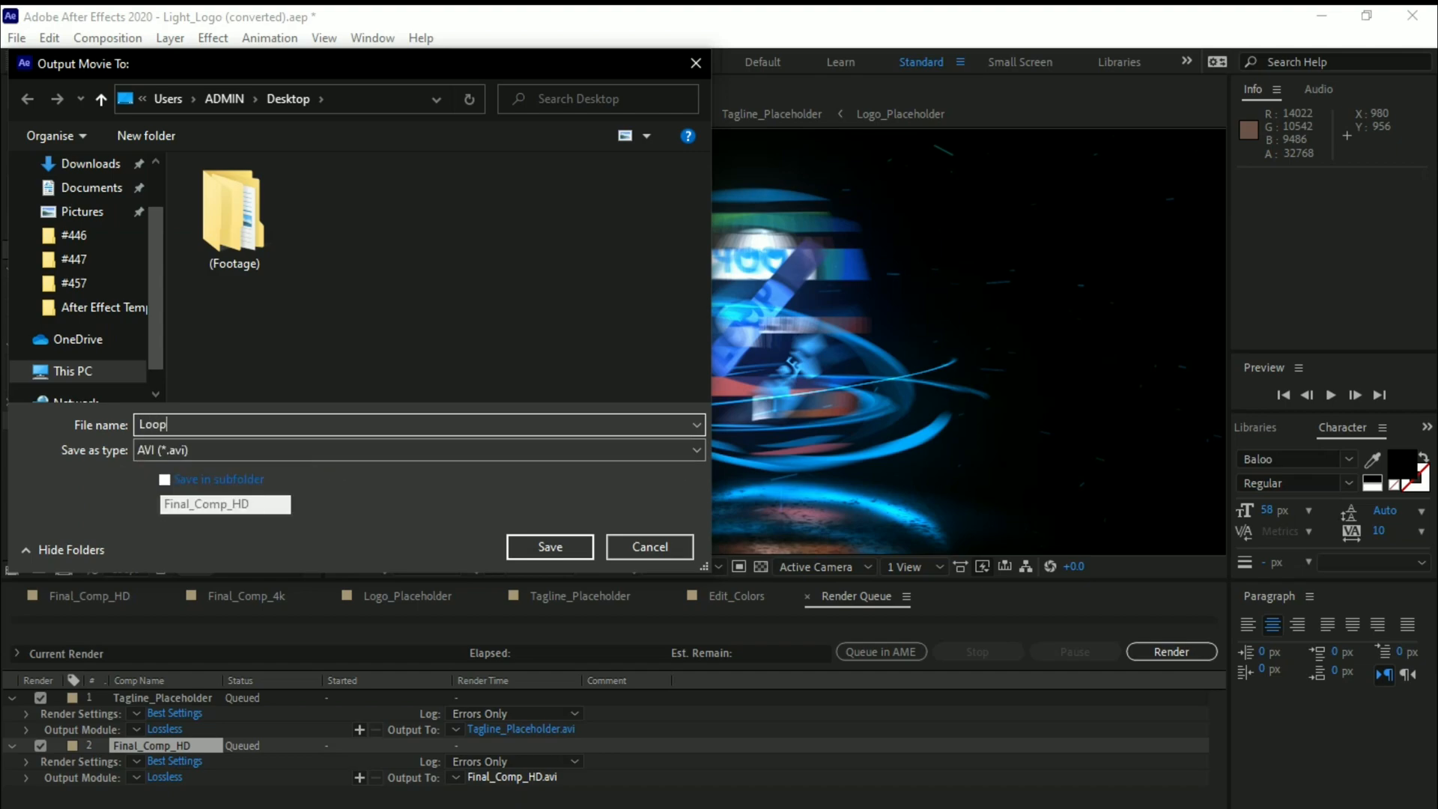
type("Tech")
scroll(92, 334, "down", 1)
scroll(92, 341, "up", 3)
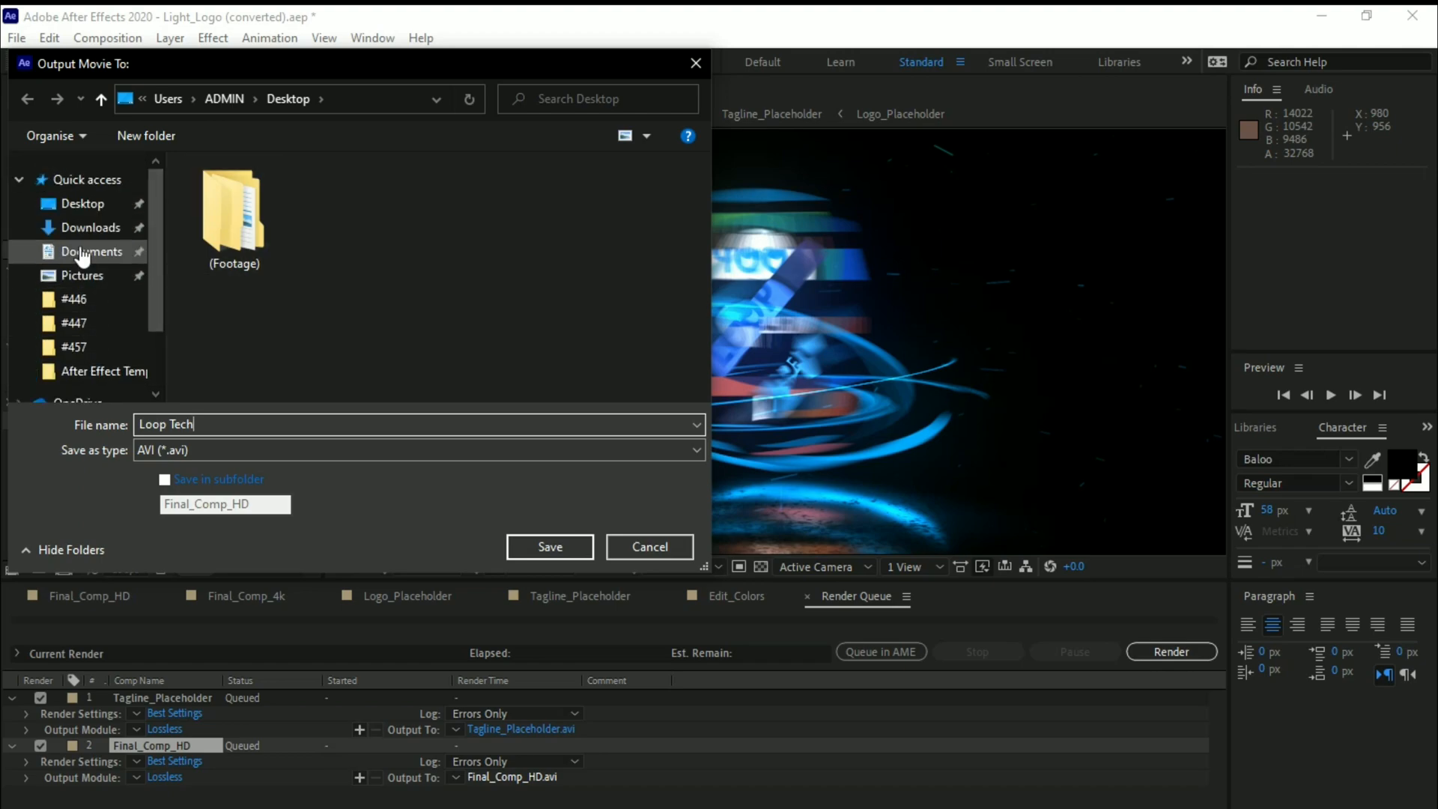
left_click(128, 201)
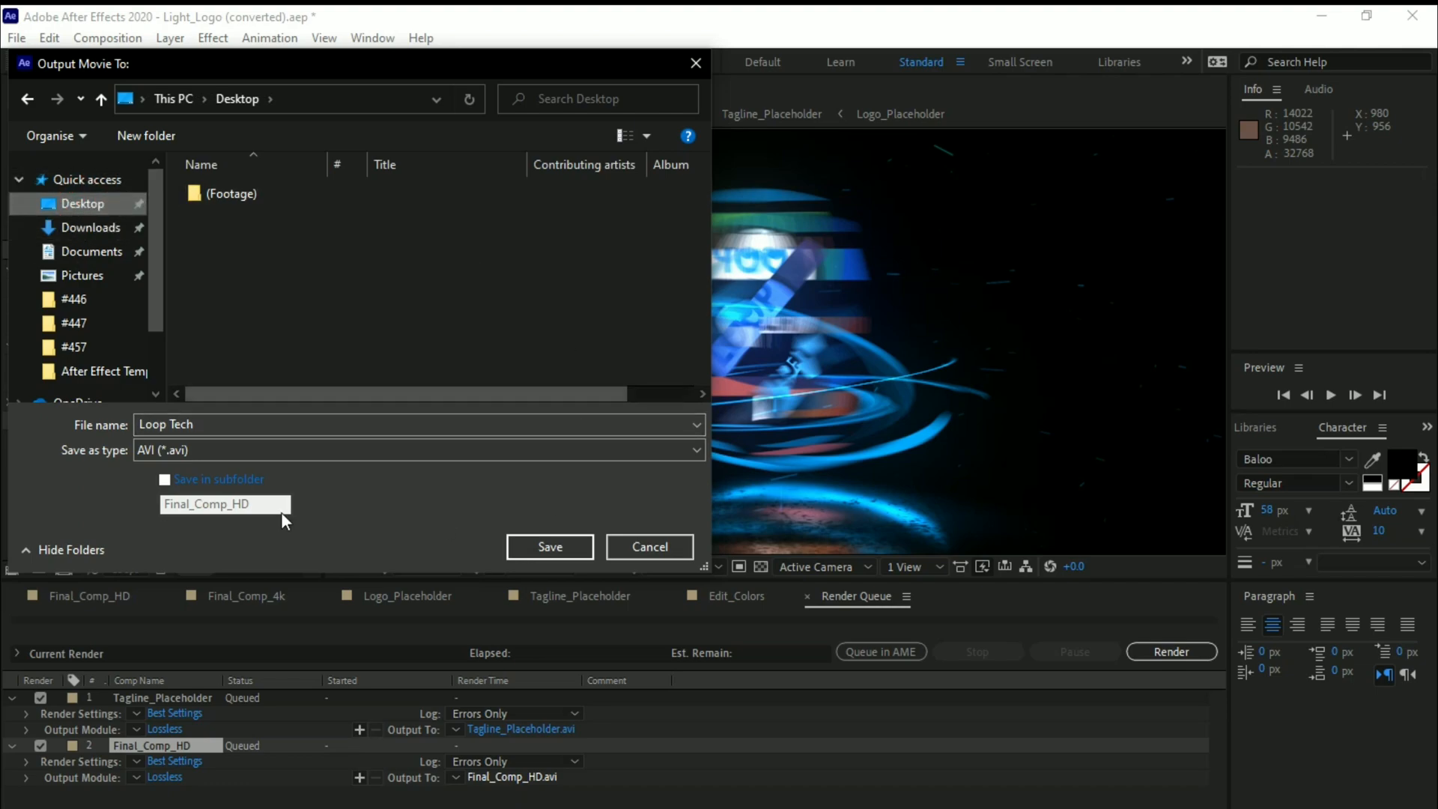
left_click(578, 544)
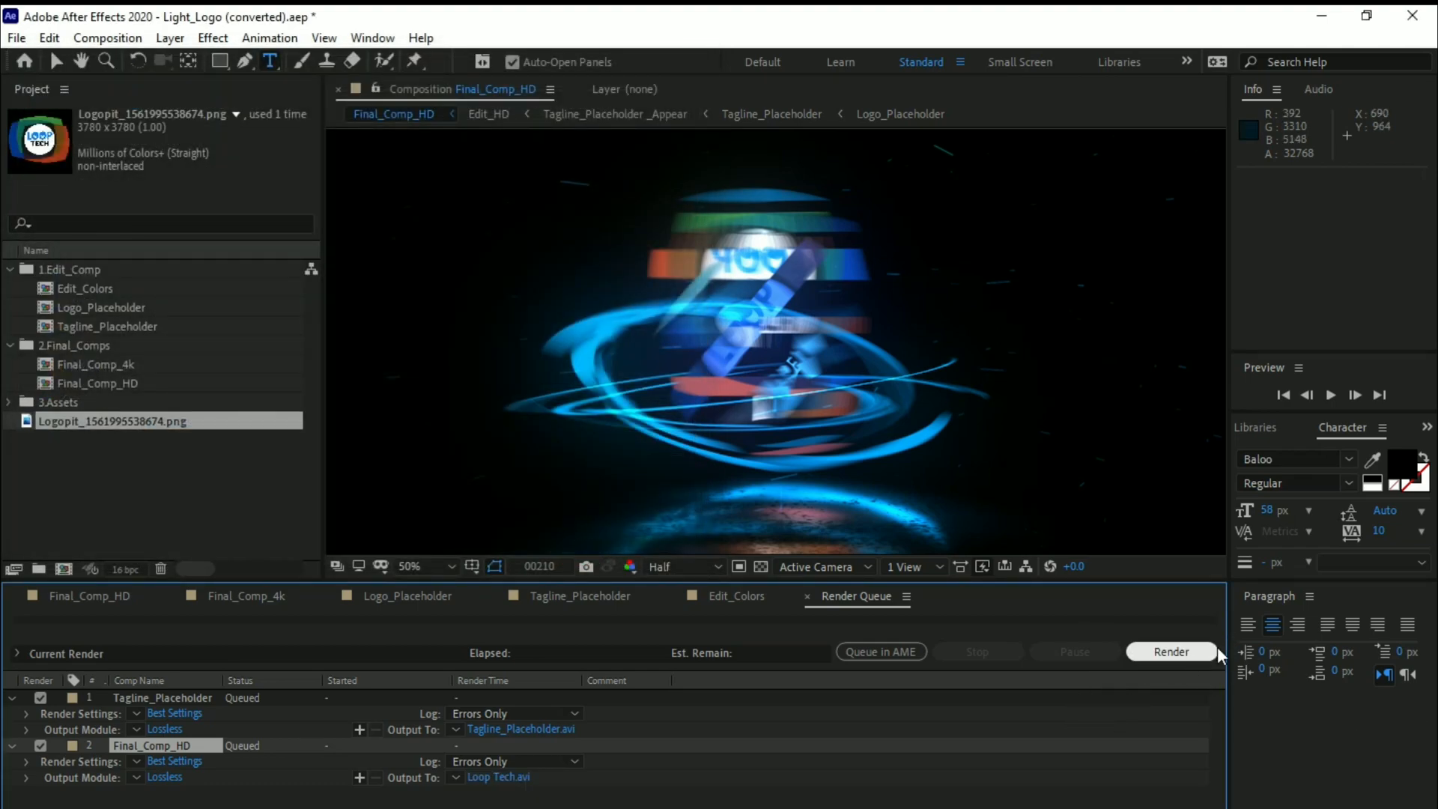
Render the queued Tagline_Placeholder and Final_Comp_HD compositions and dismiss the warning at the end
left_click(1186, 650)
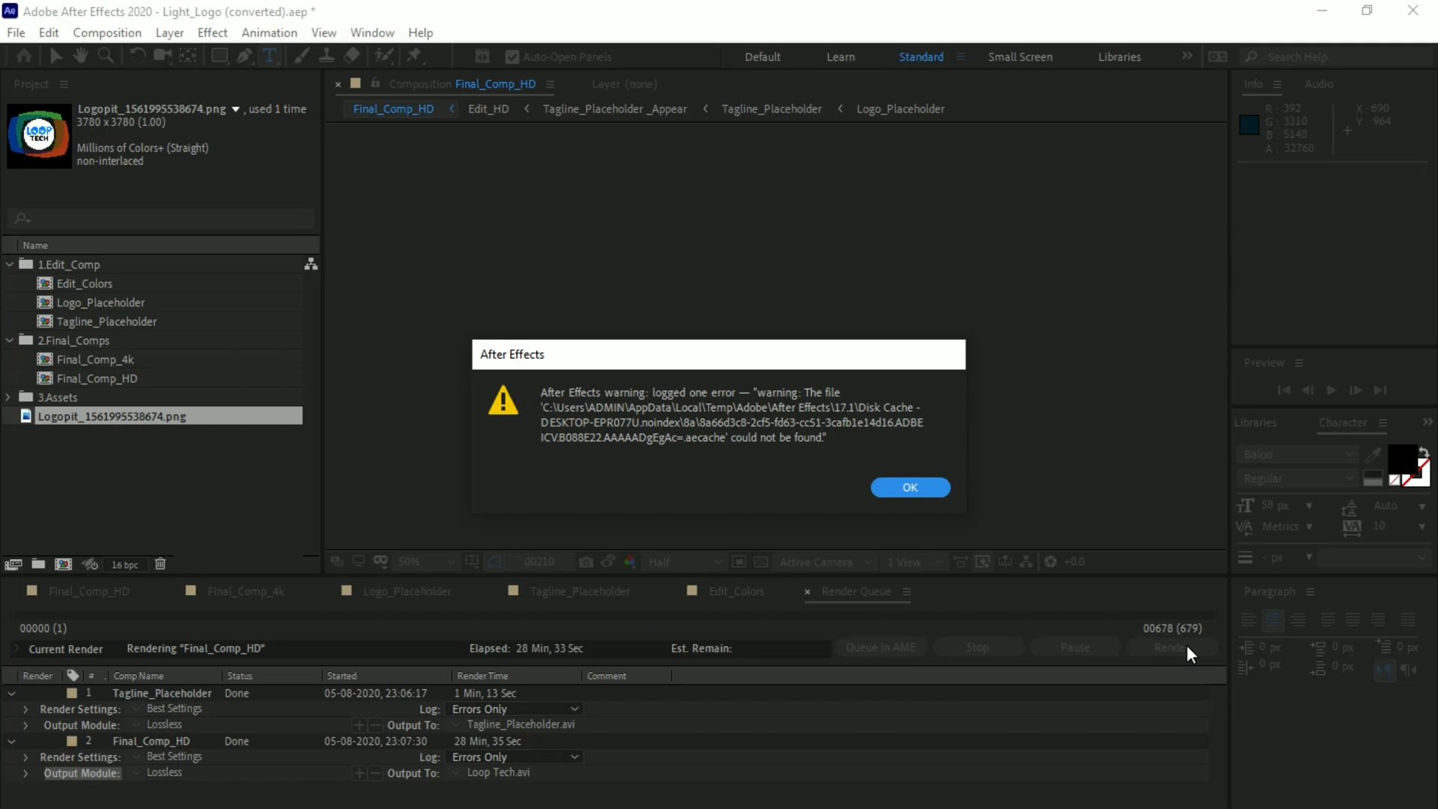
left_click(941, 485)
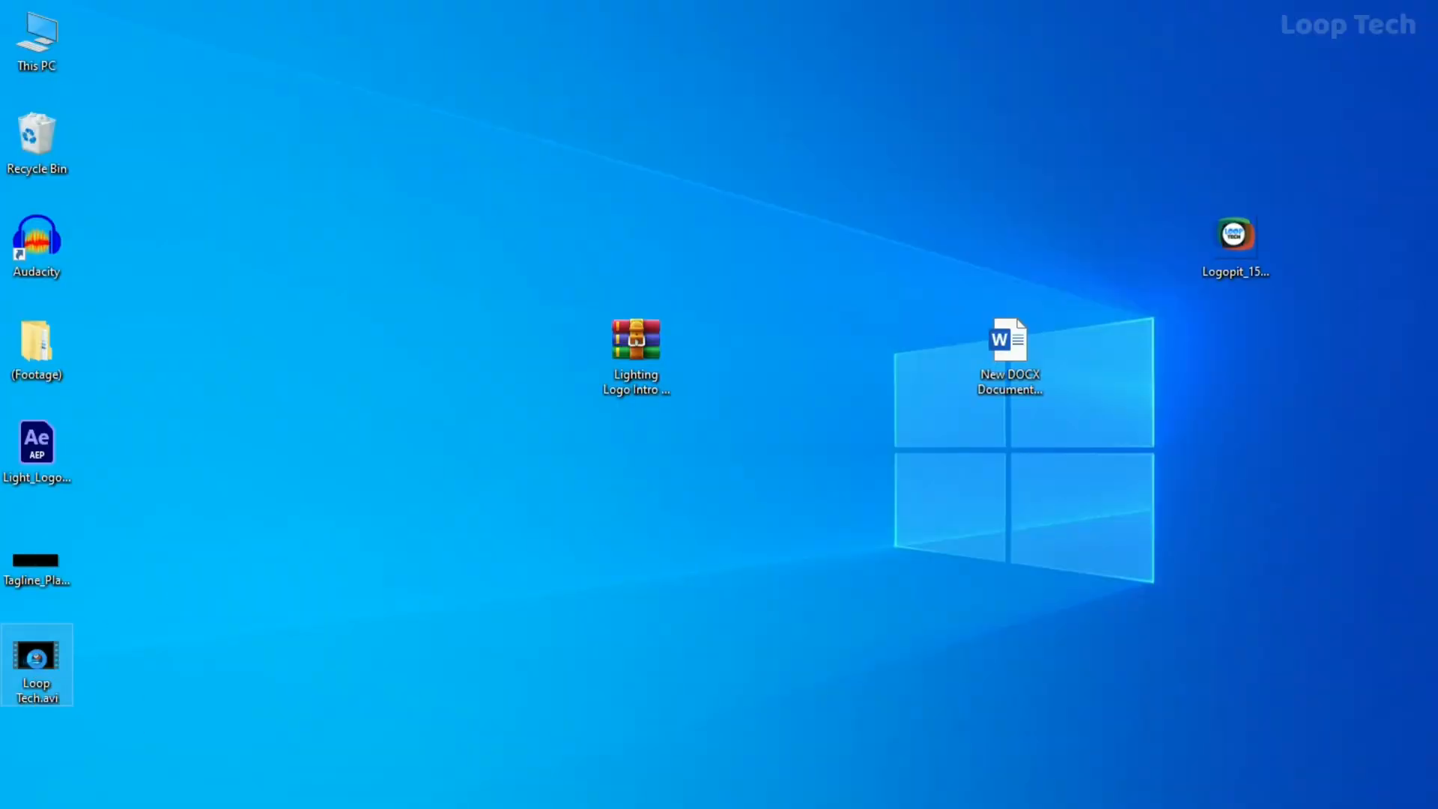
Open the rendered Loop Tech.avi from the desktop in VLC media player to watch it
right_click(38, 659)
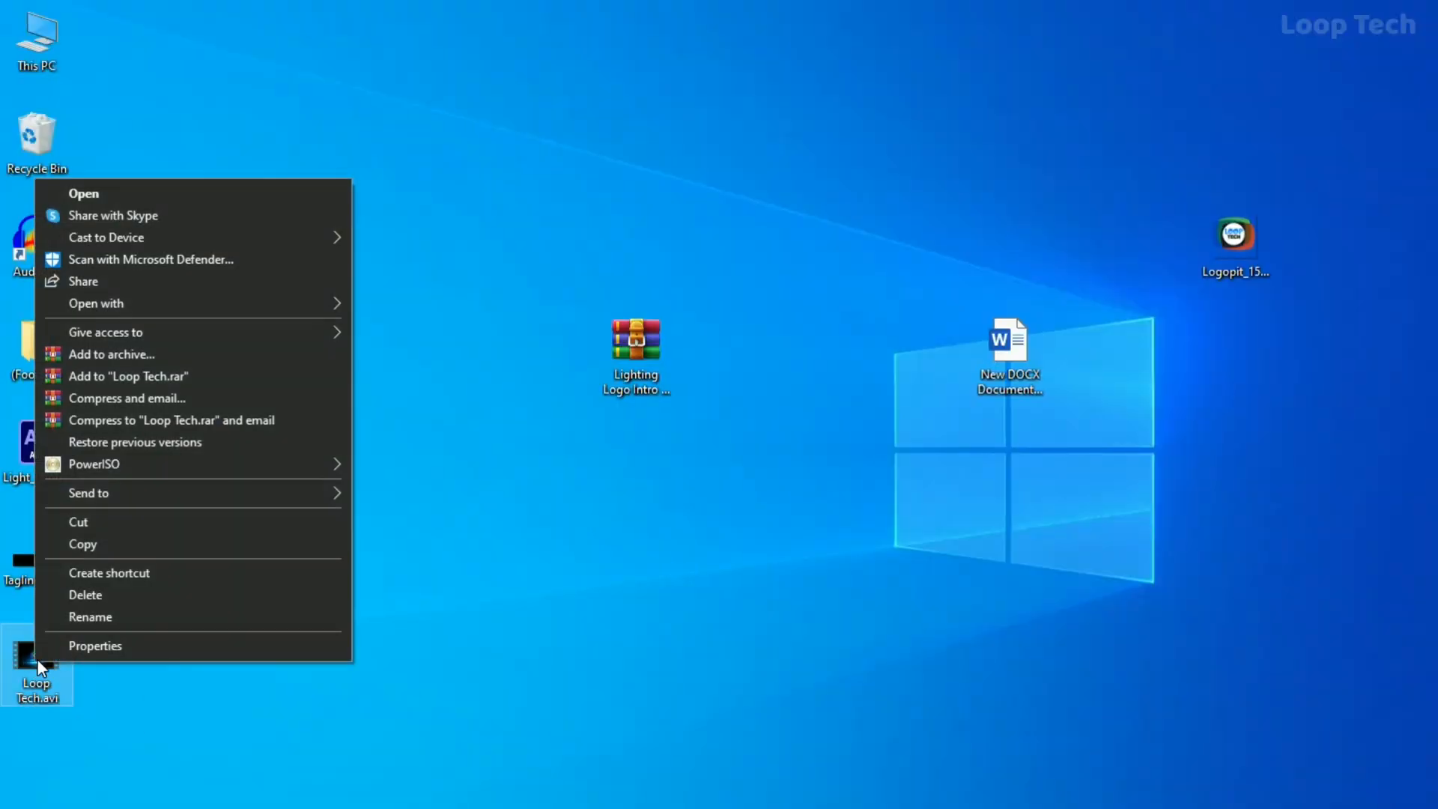
mouse_move(117, 308)
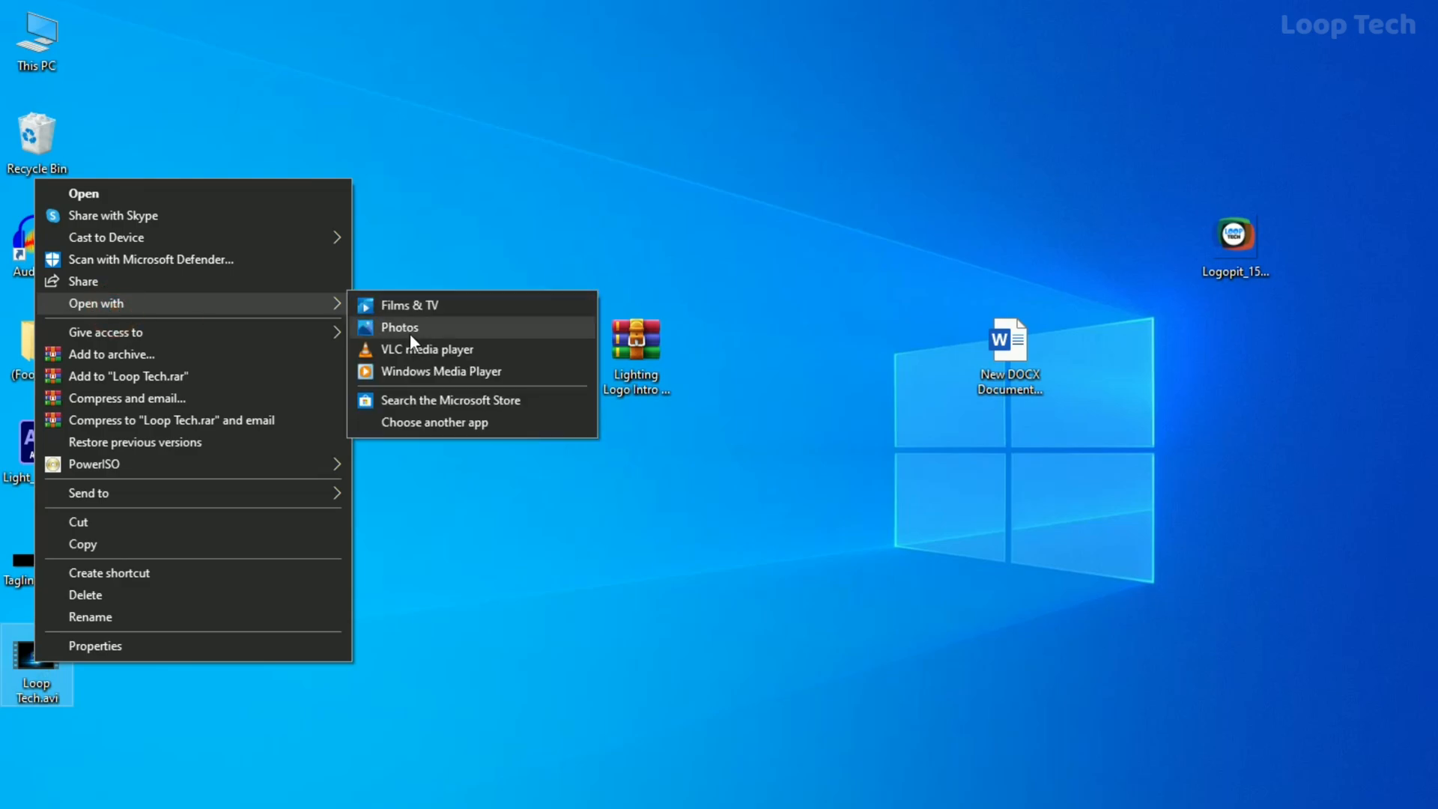
left_click(417, 349)
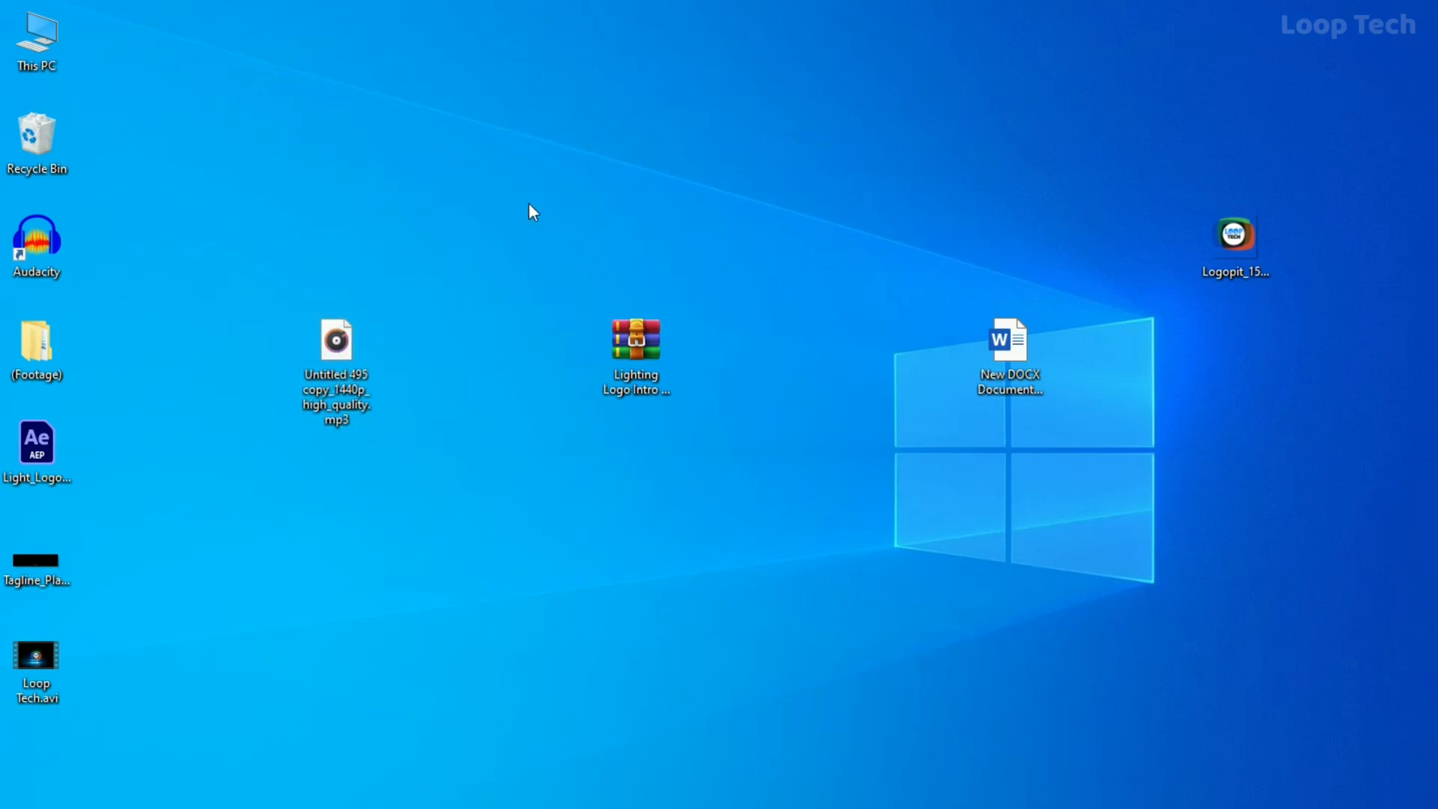
left_click(327, 346)
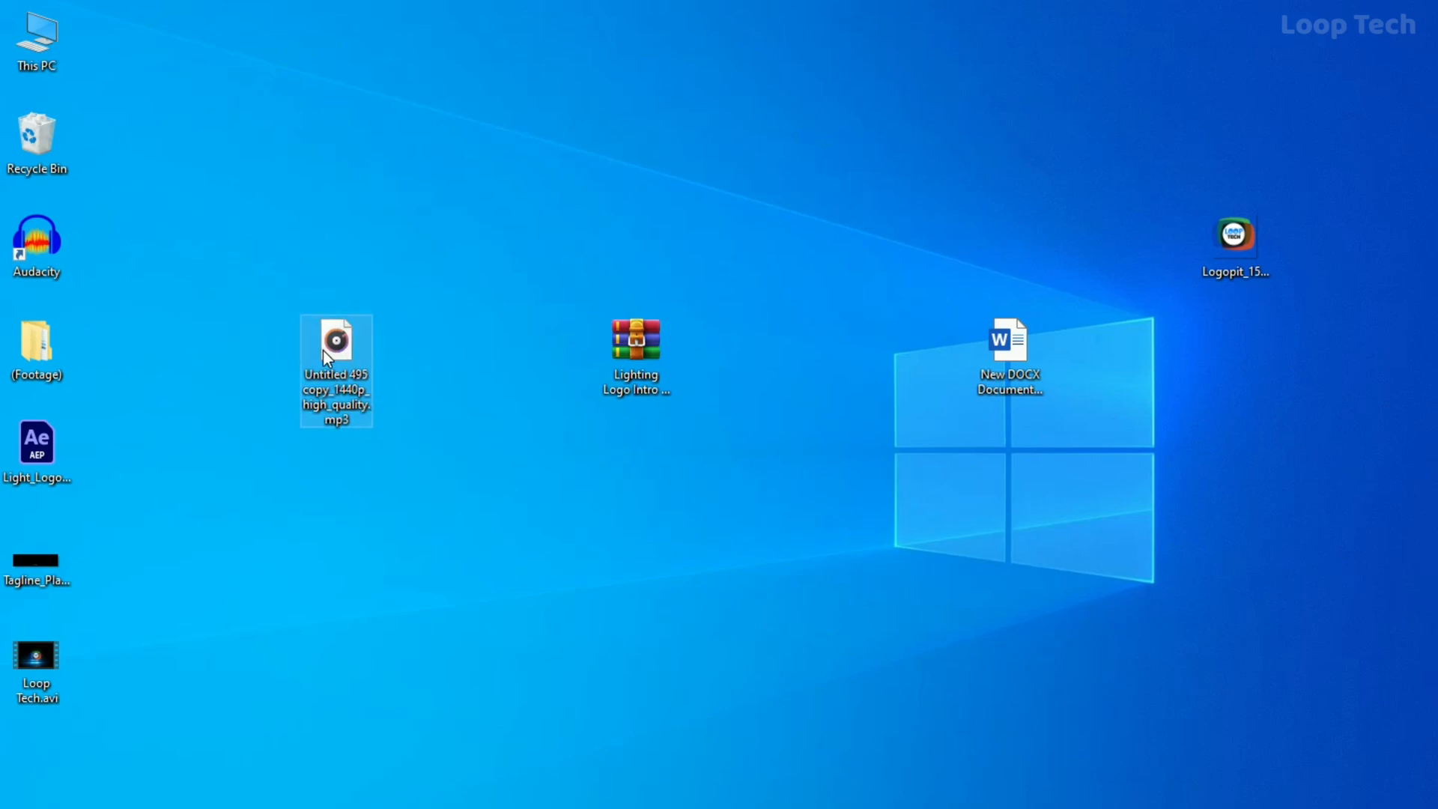
left_click(451, 241)
left_click_drag(235, 289, 371, 435)
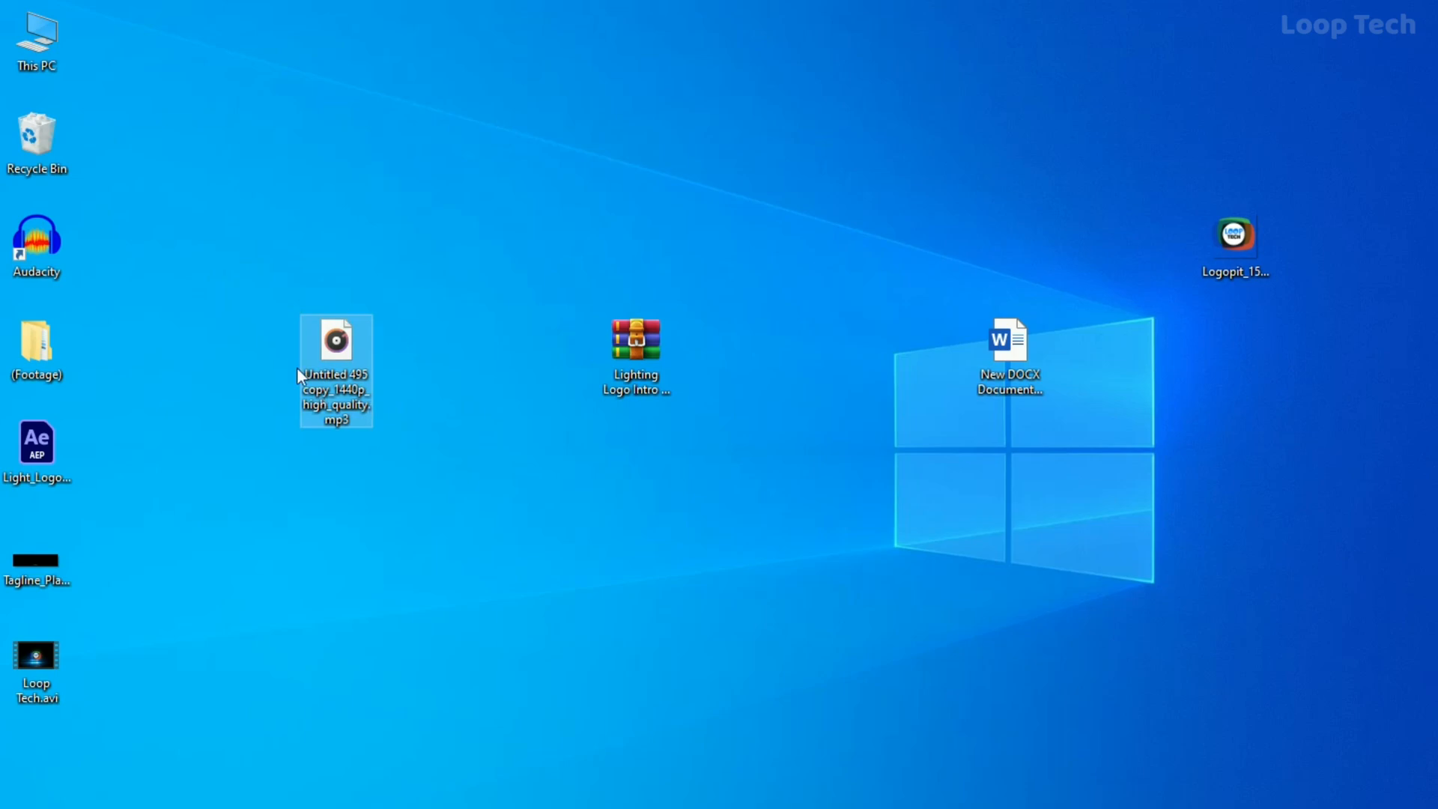
left_click(442, 365)
left_click_drag(283, 295, 458, 450)
left_click(450, 369)
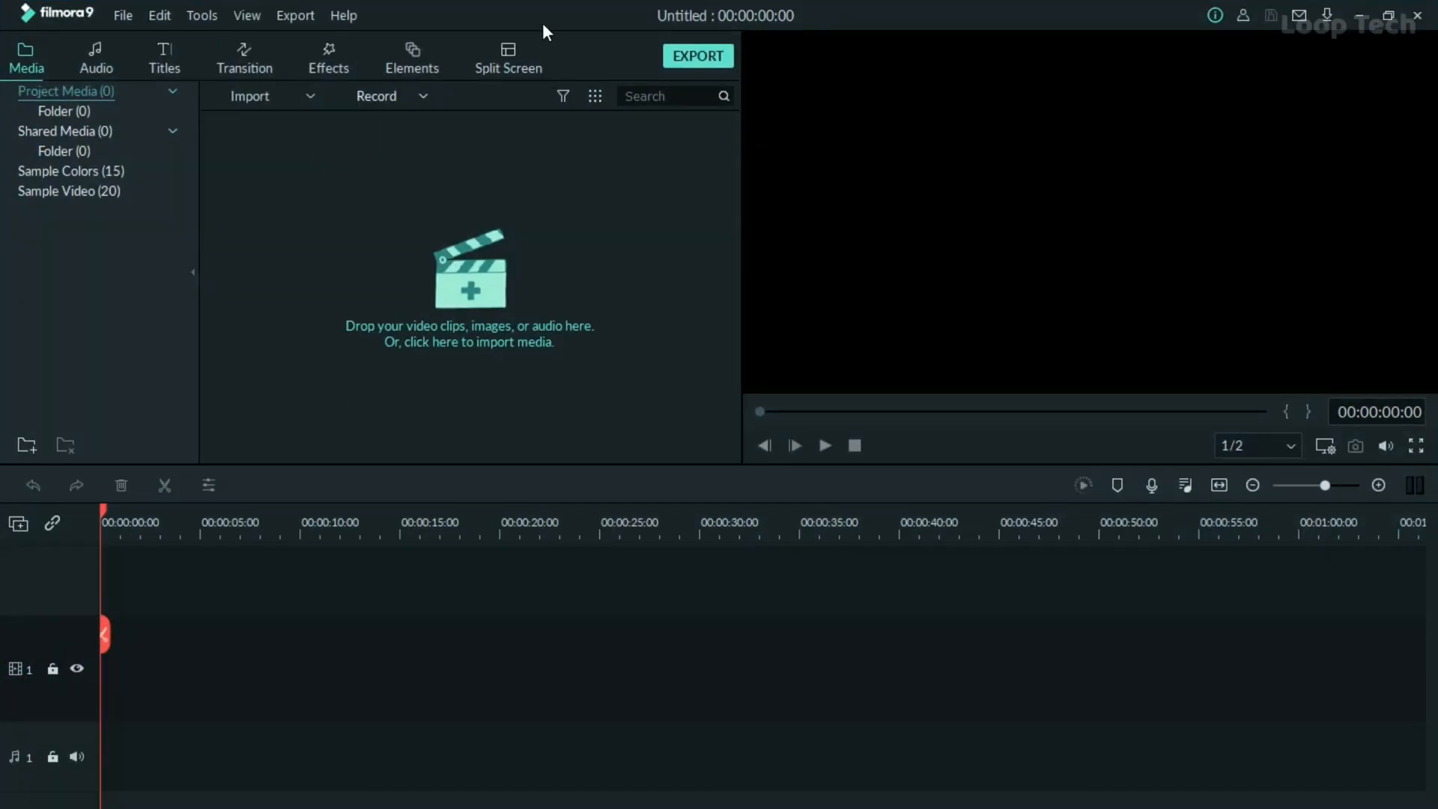
In Filmora9, place Loop Tech.avi and the desktop MP3 on the timeline, with the audio clip starting at 00:00:00:00
left_click_drag(548, 24, 851, 50)
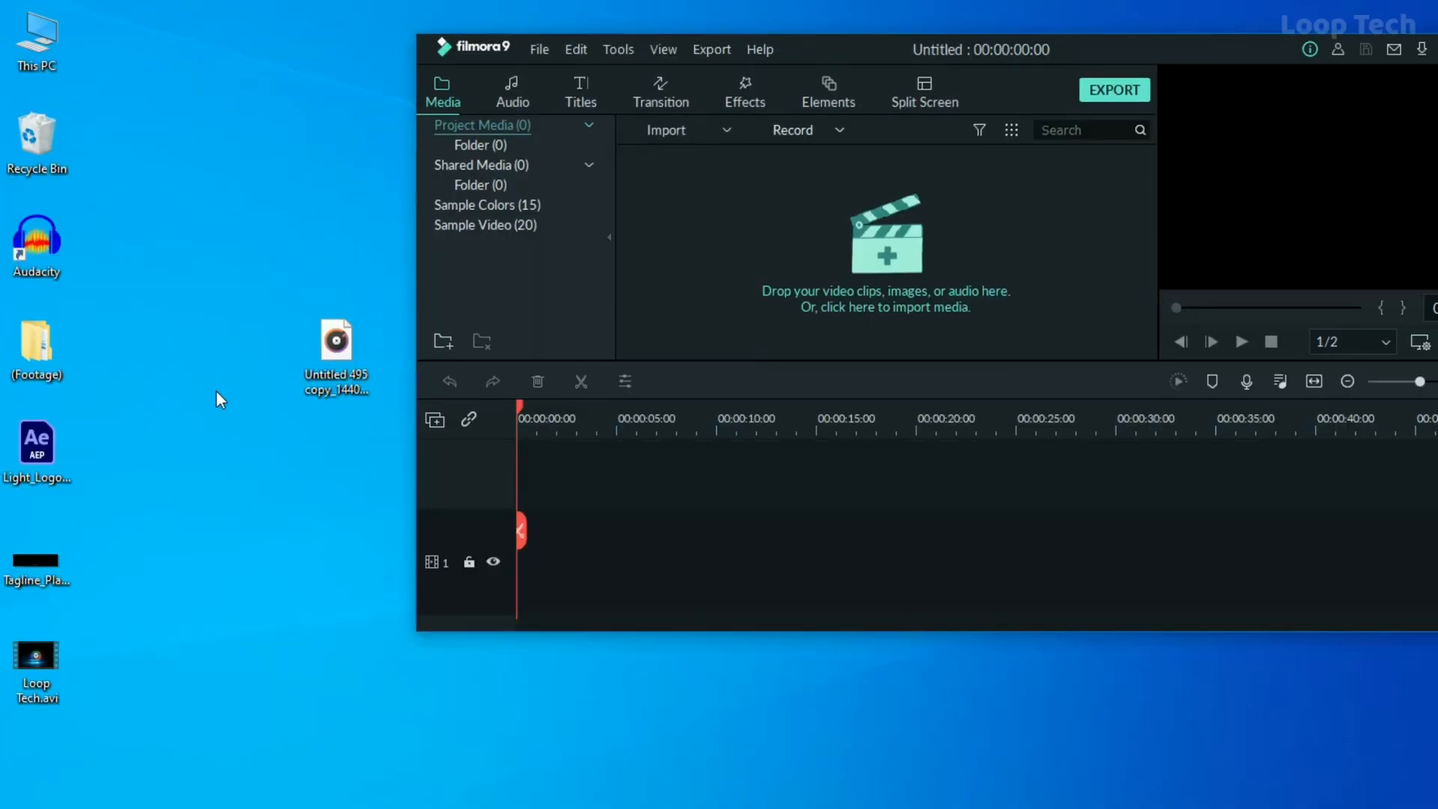
left_click_drag(33, 658, 528, 487)
left_click_drag(340, 358, 525, 475)
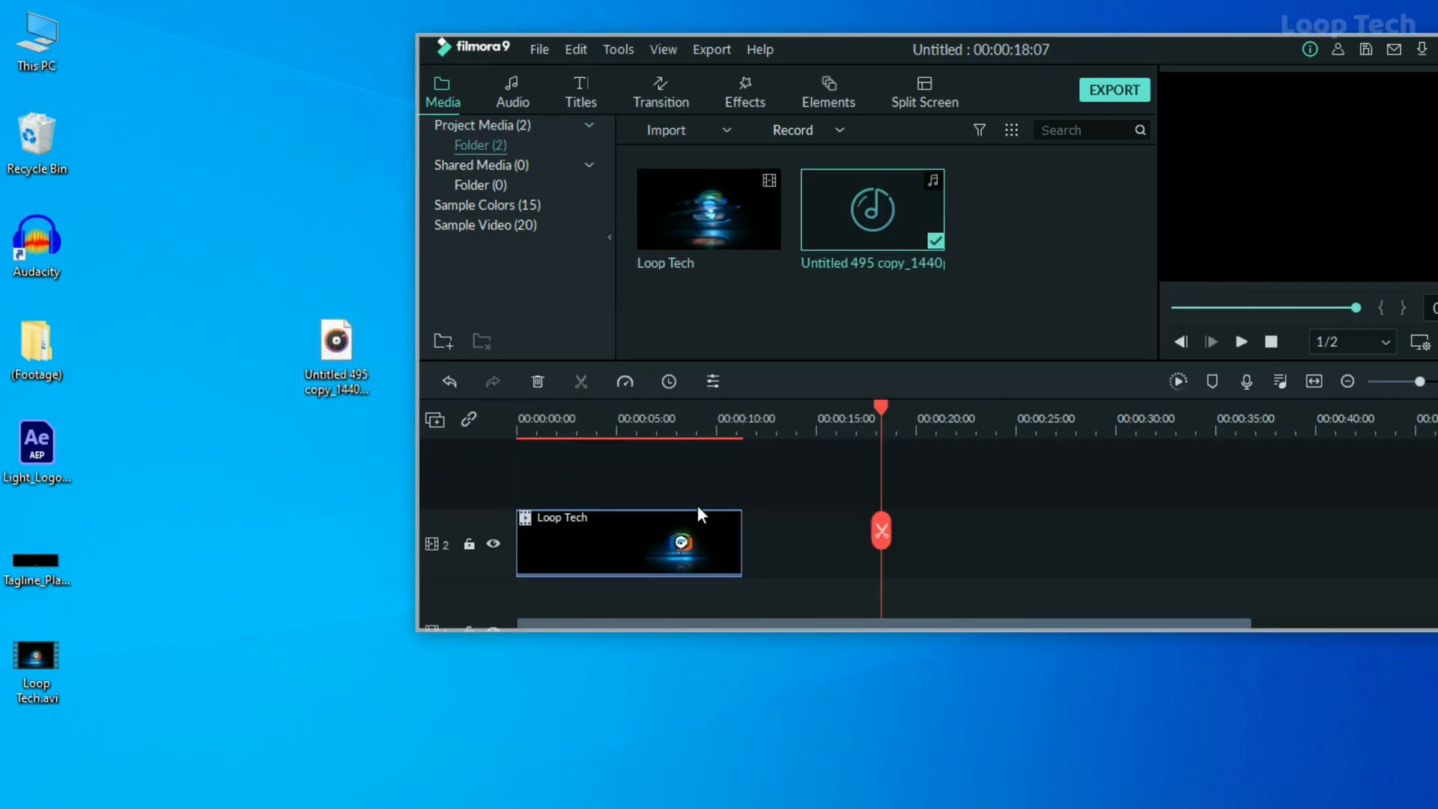
left_click_drag(747, 564, 500, 556)
scroll(721, 519, "up", 2)
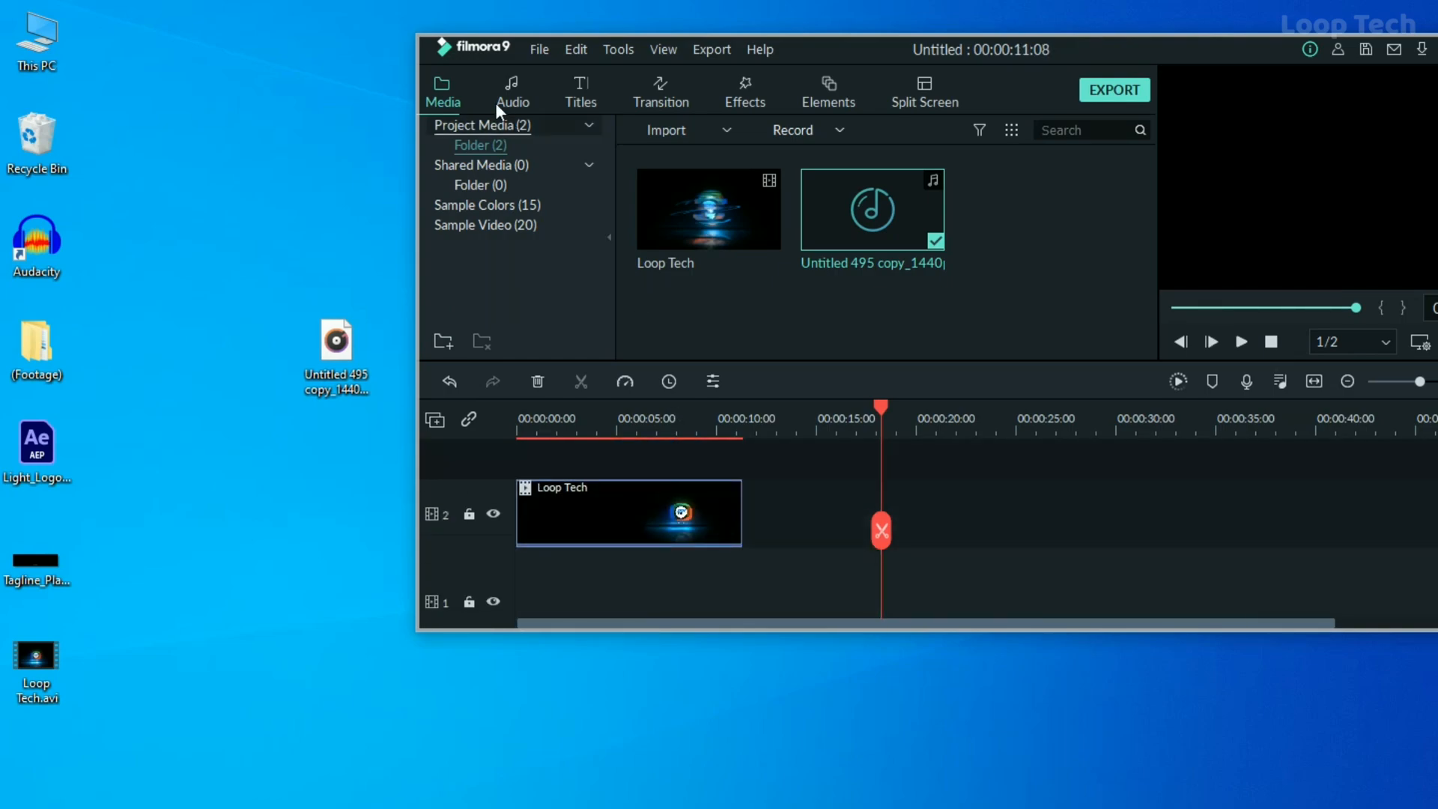
Maximize the editor, export the timeline as the MP4 file My Video, close the export windows and minimize the editor
double_click(1215, 57)
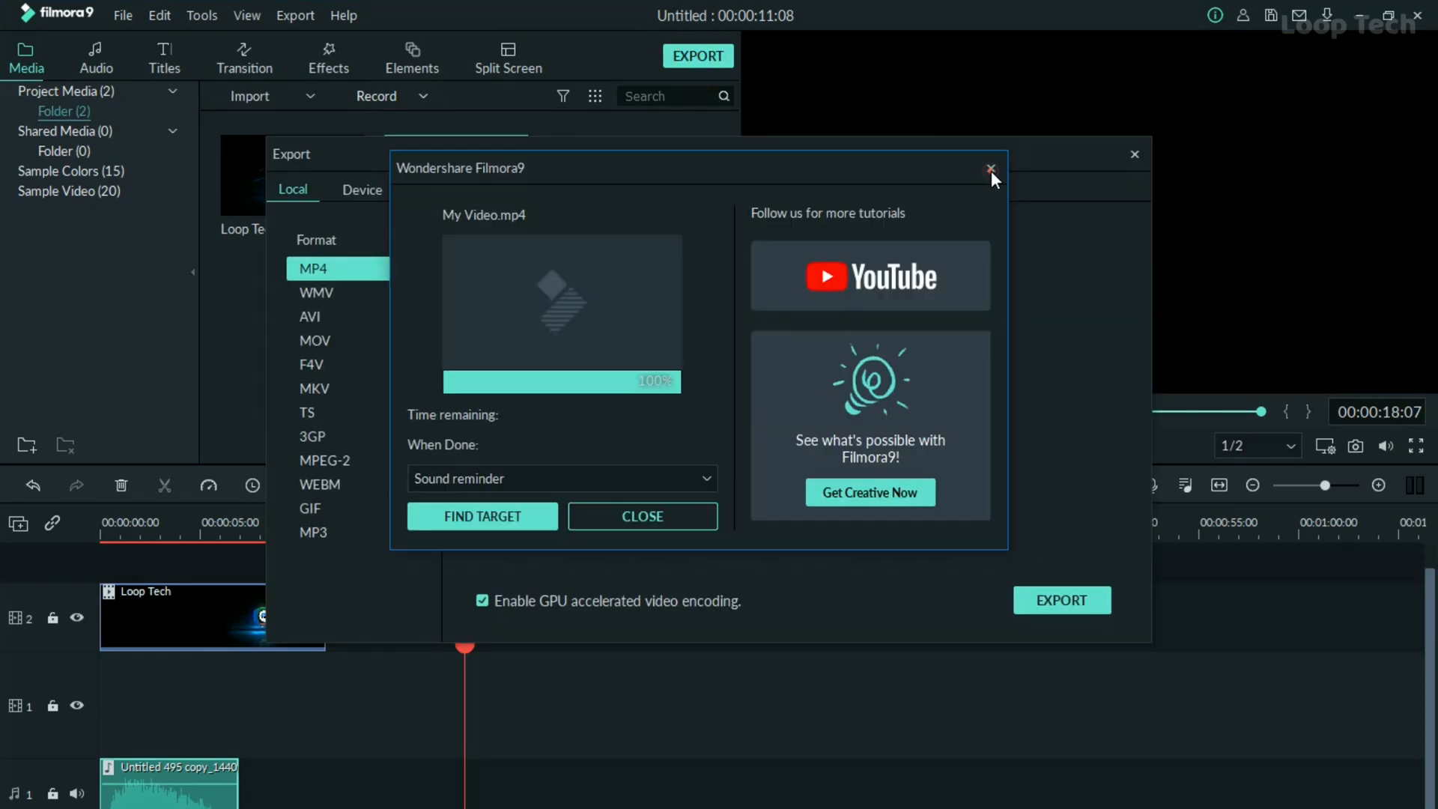
left_click(991, 171)
left_click(1135, 154)
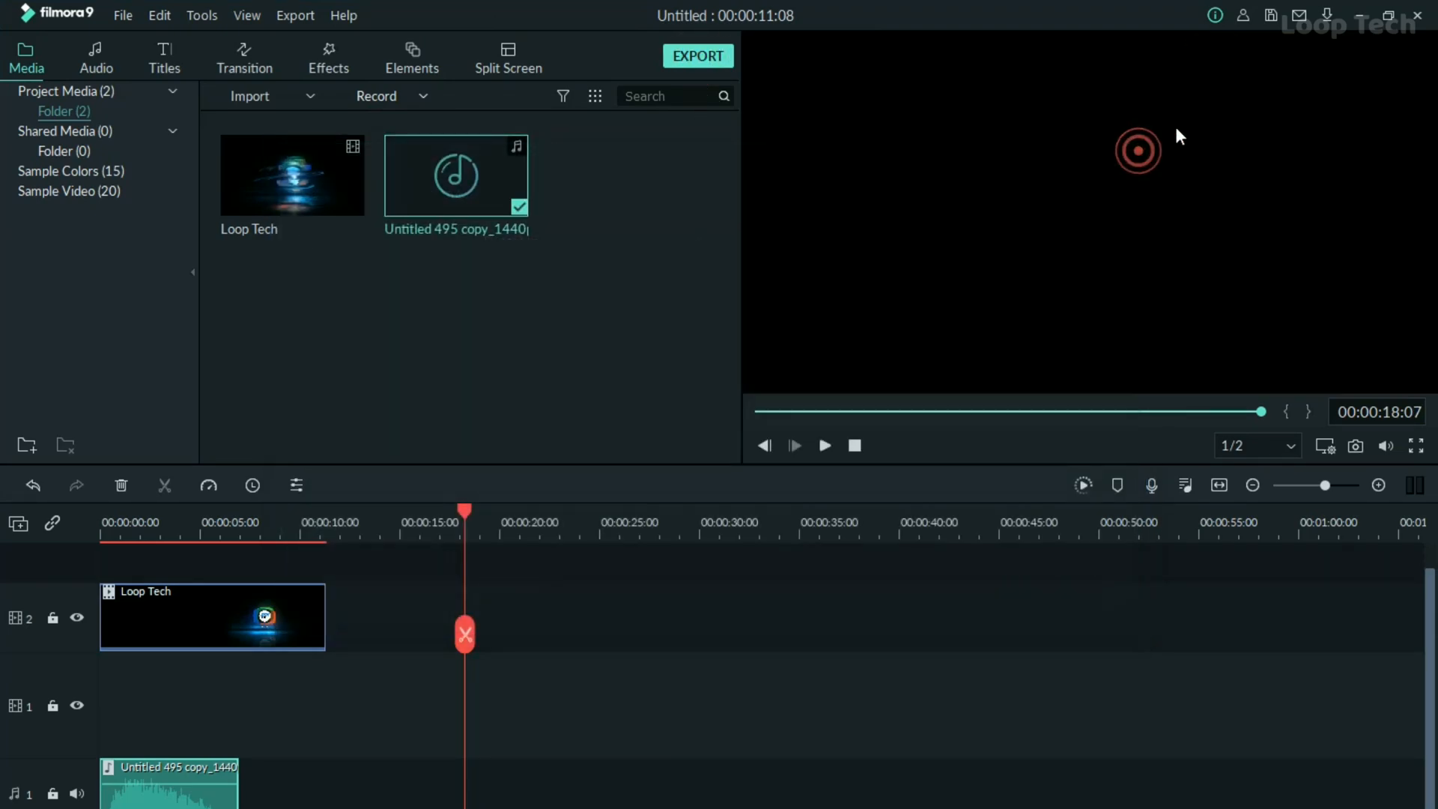
left_click(1358, 16)
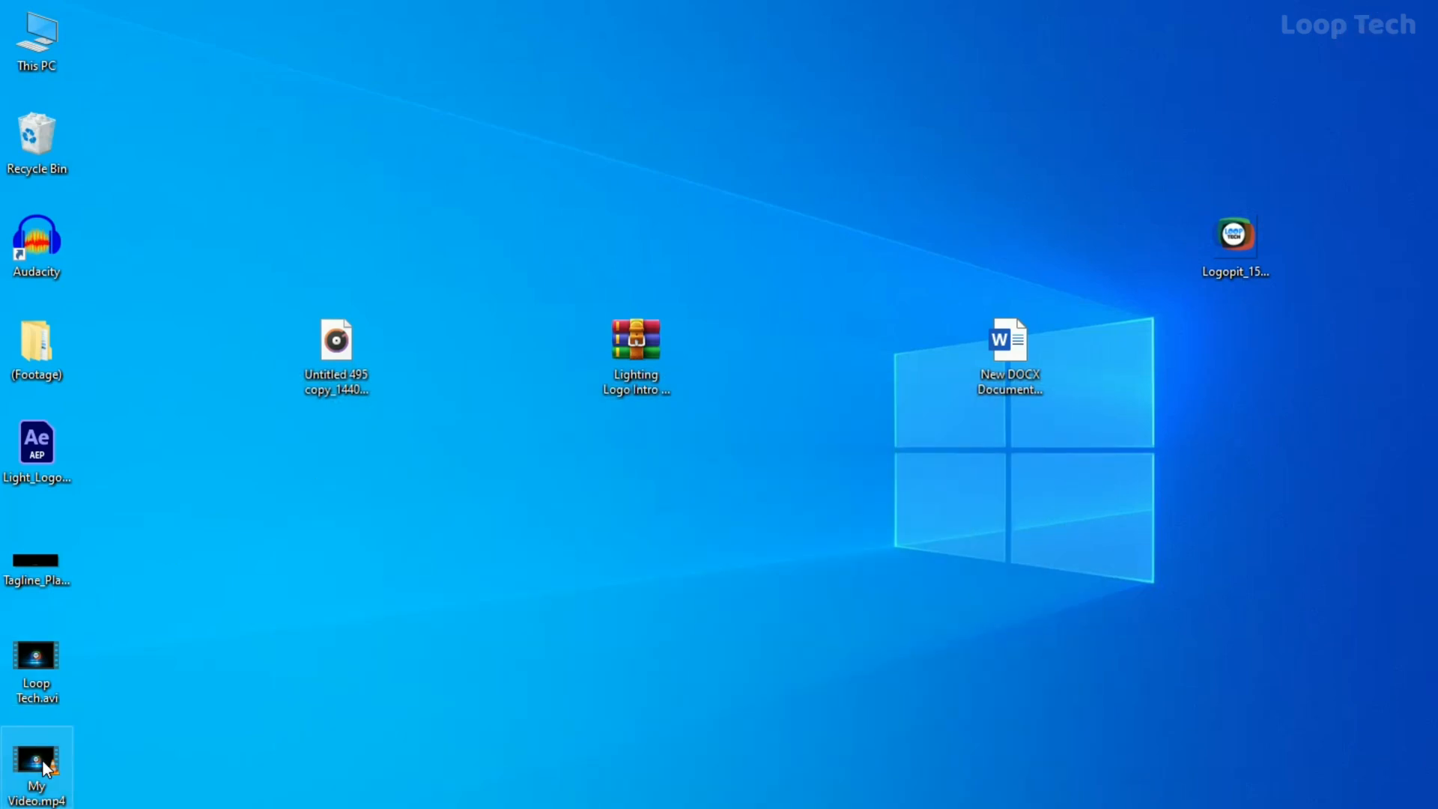
Move My Video.mp4 to a free area of the desktop, play it in VLC media player and replay it in a smaller window
left_click_drag(36, 764, 486, 663)
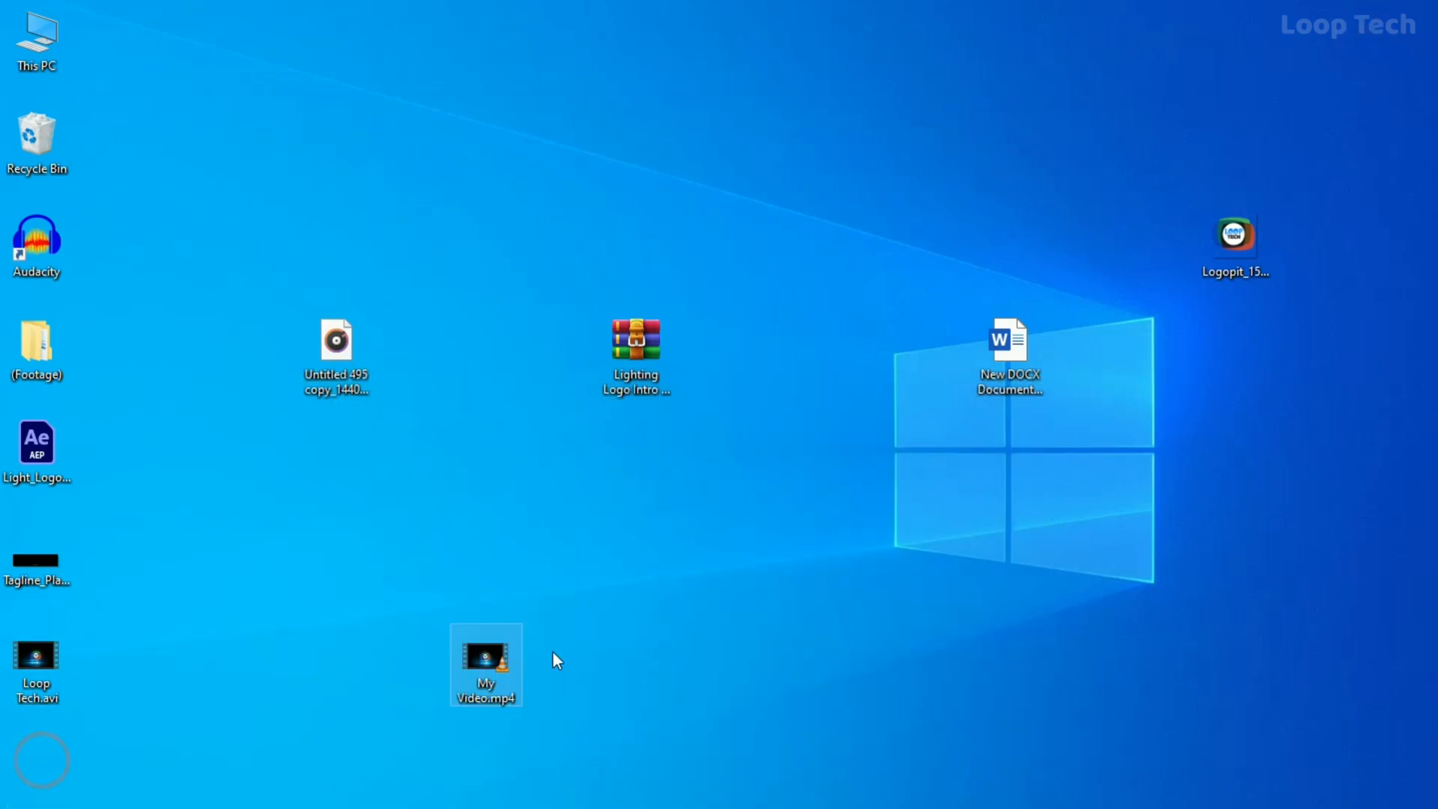
double_click(457, 686)
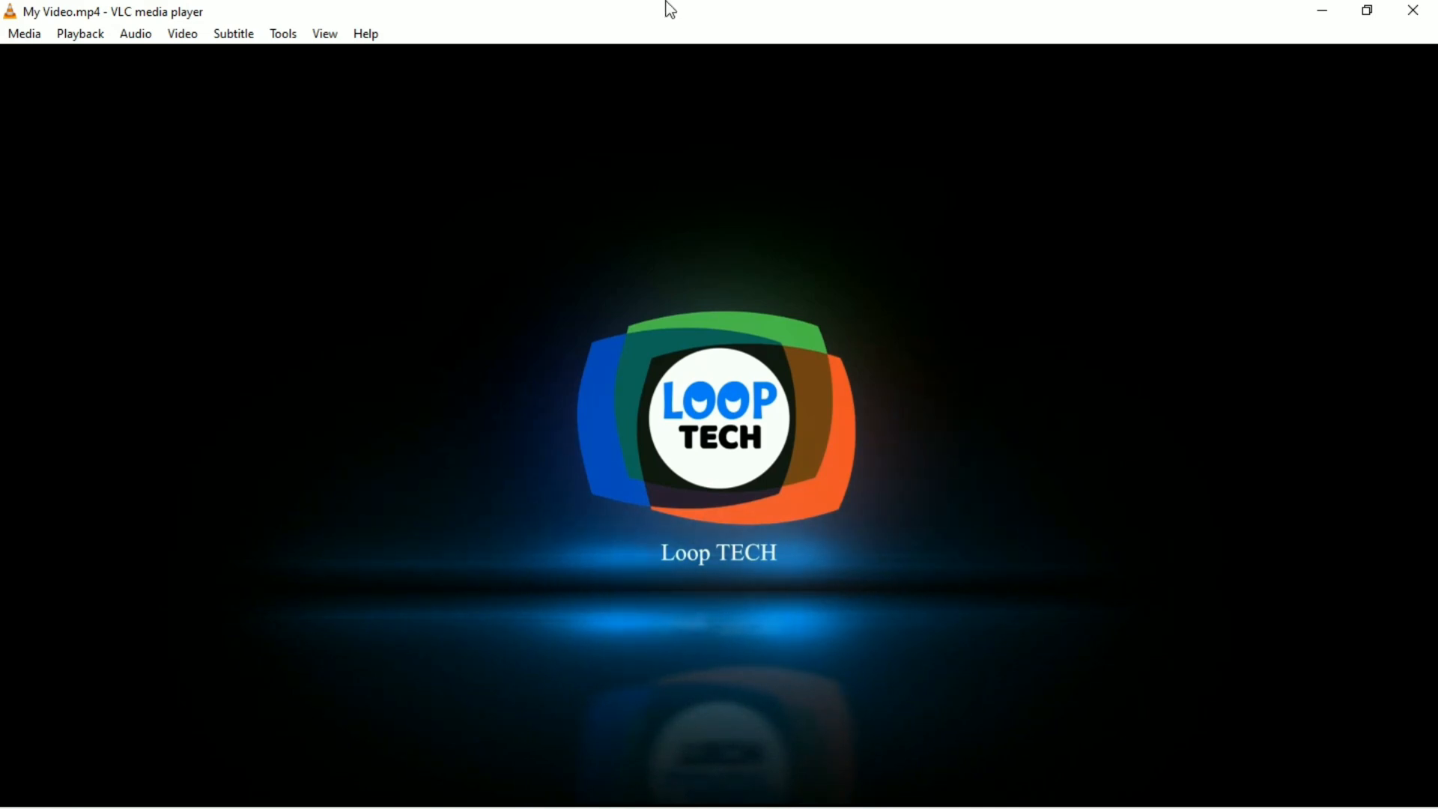
left_click_drag(700, 27, 1407, 15)
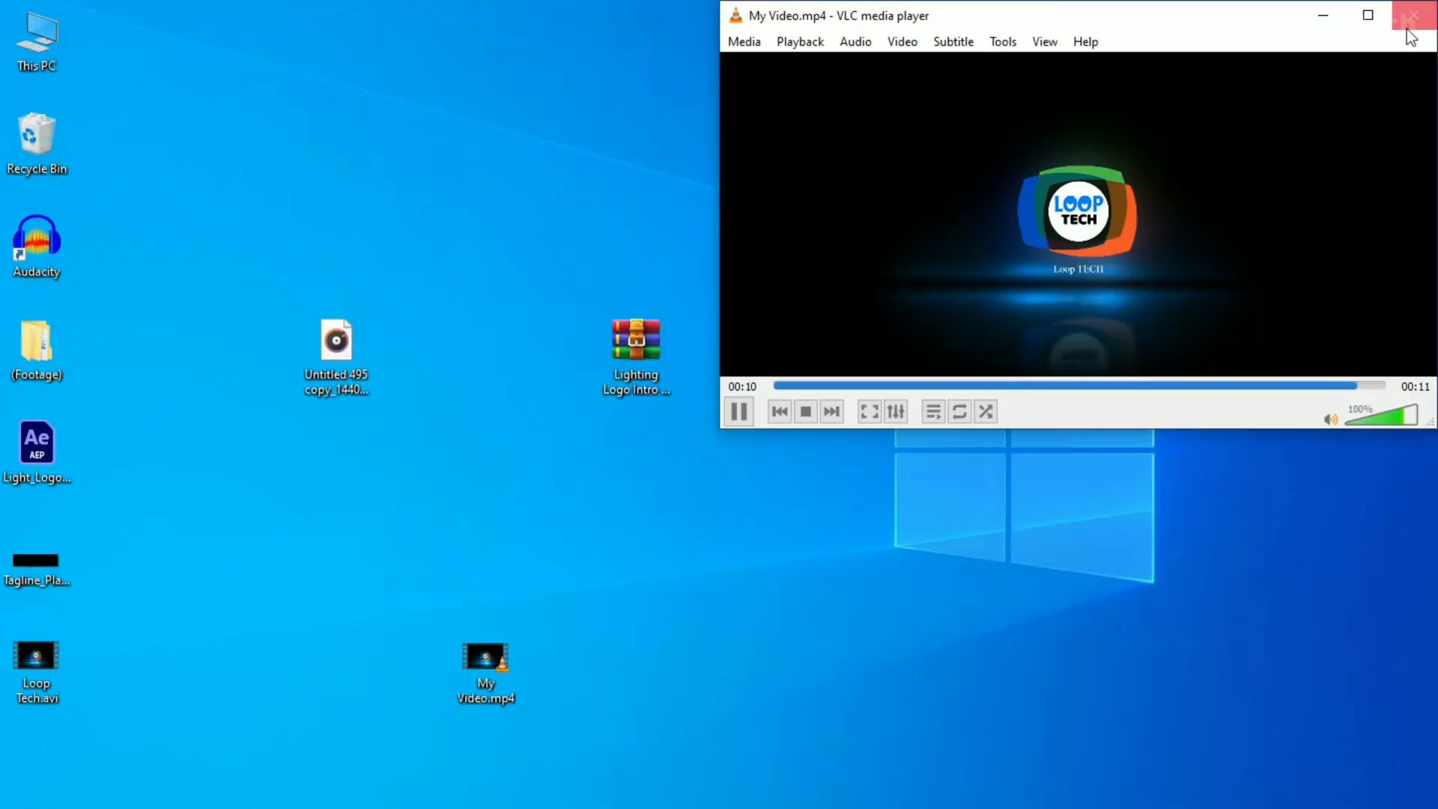
left_click(737, 412)
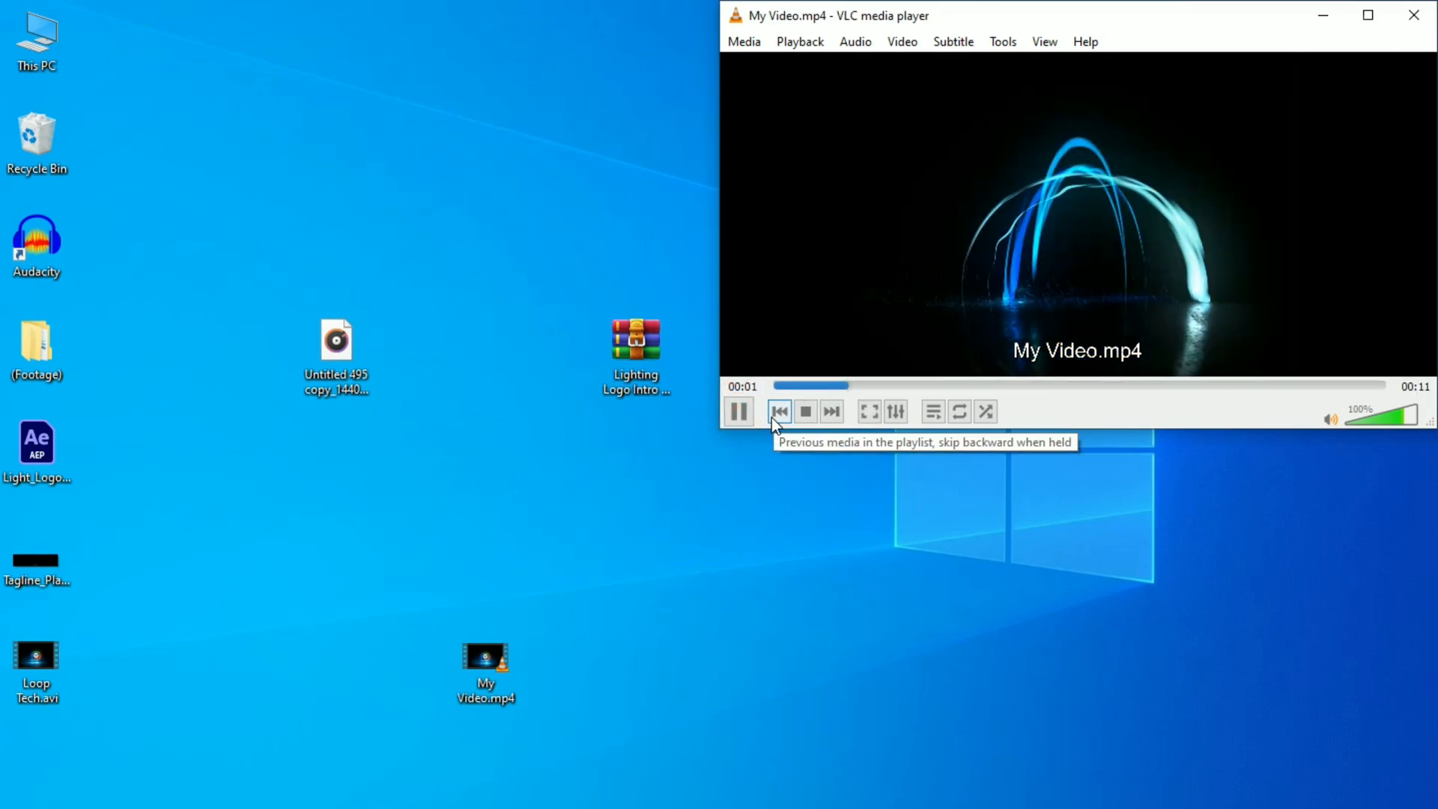